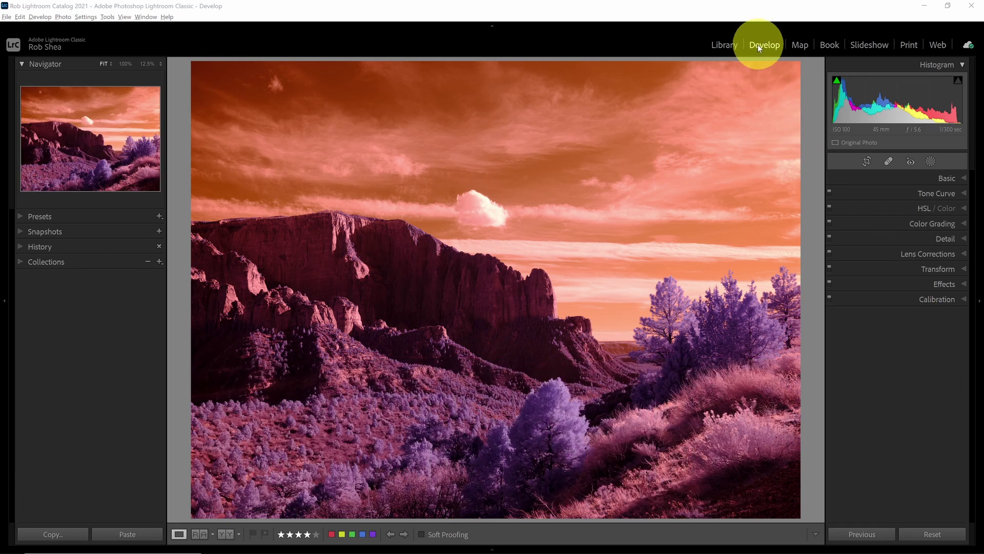
Sample the sky with the white-balance eyedropper for a custom Temp 2000, Tint −39
click(942, 180)
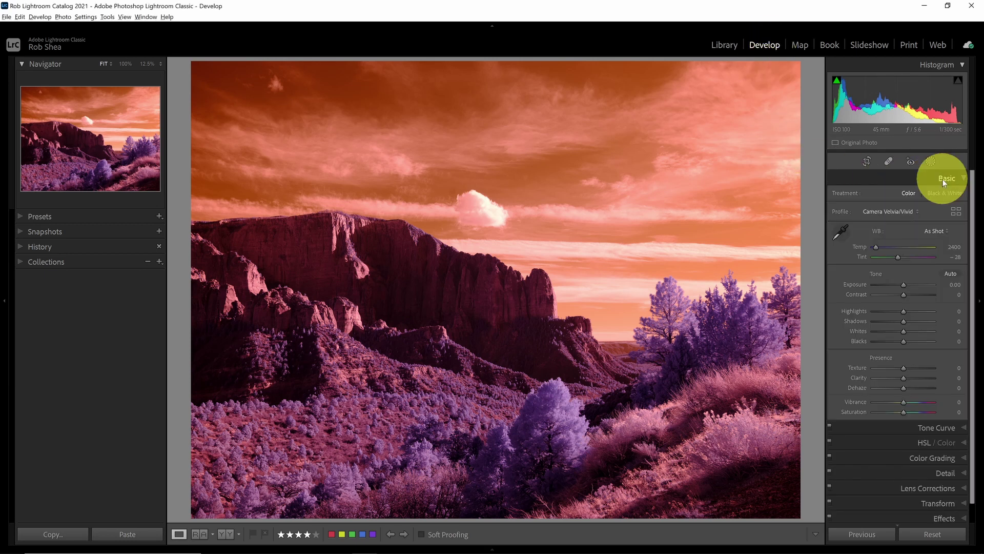
click(842, 235)
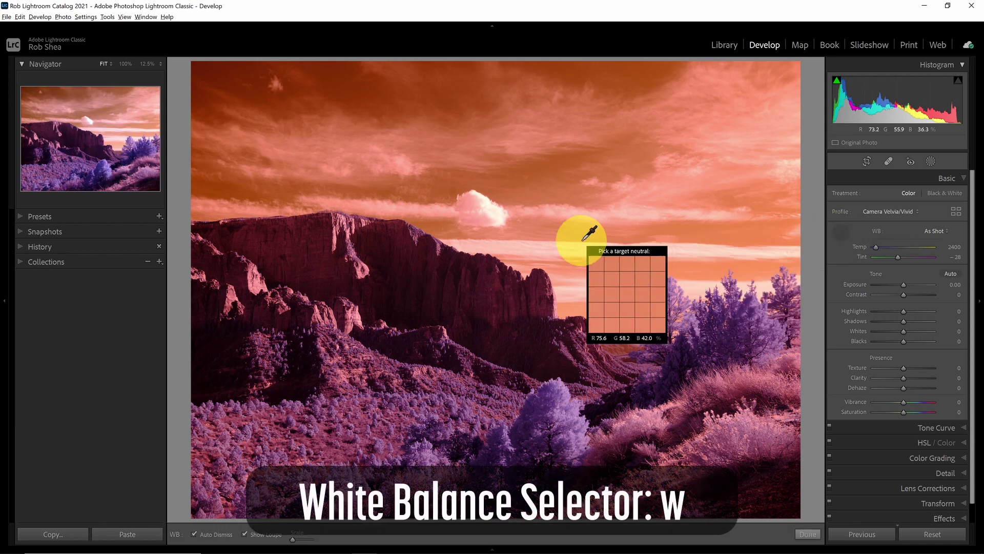
click(479, 218)
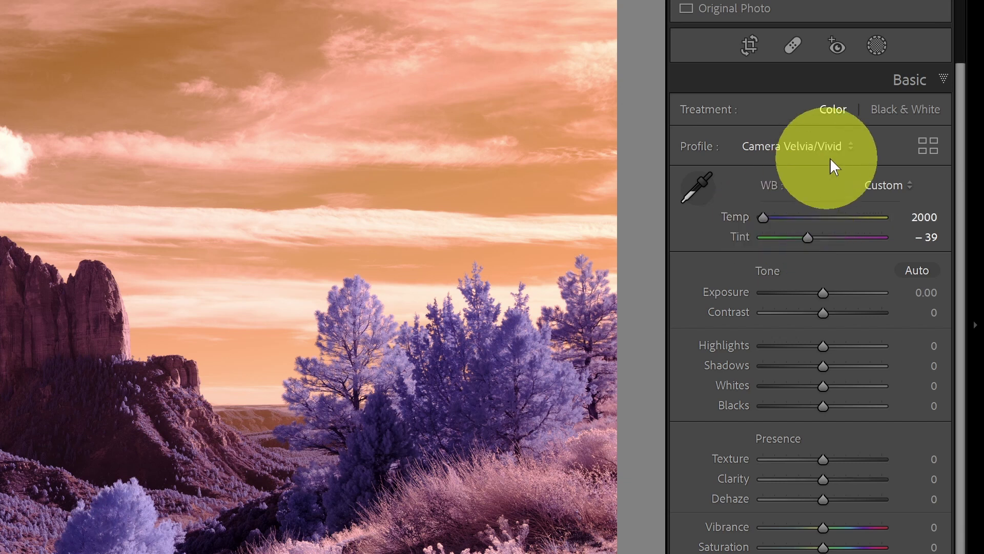
Apply the Infrared Temp -100 profile from the Basic panel's Profile list
click(848, 148)
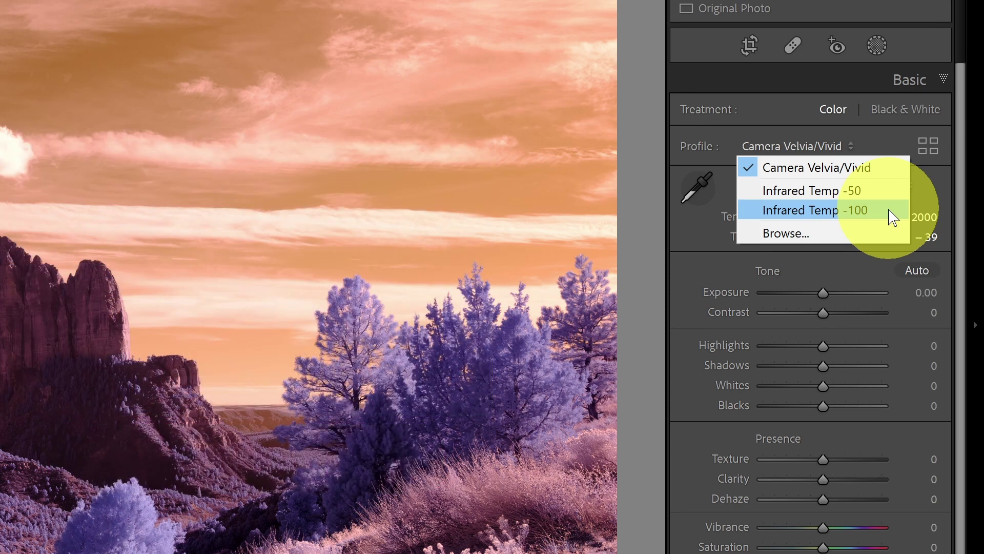
click(882, 211)
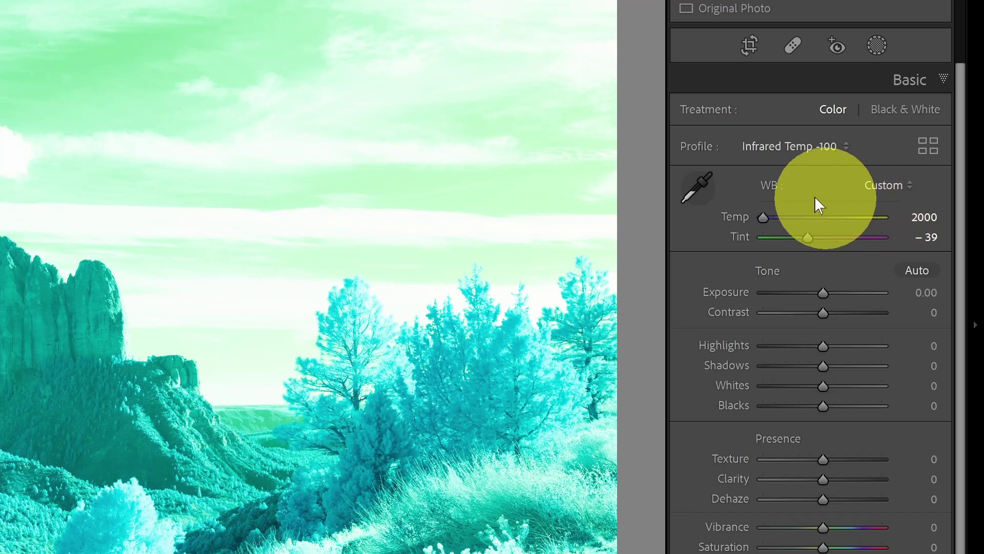
key(w)
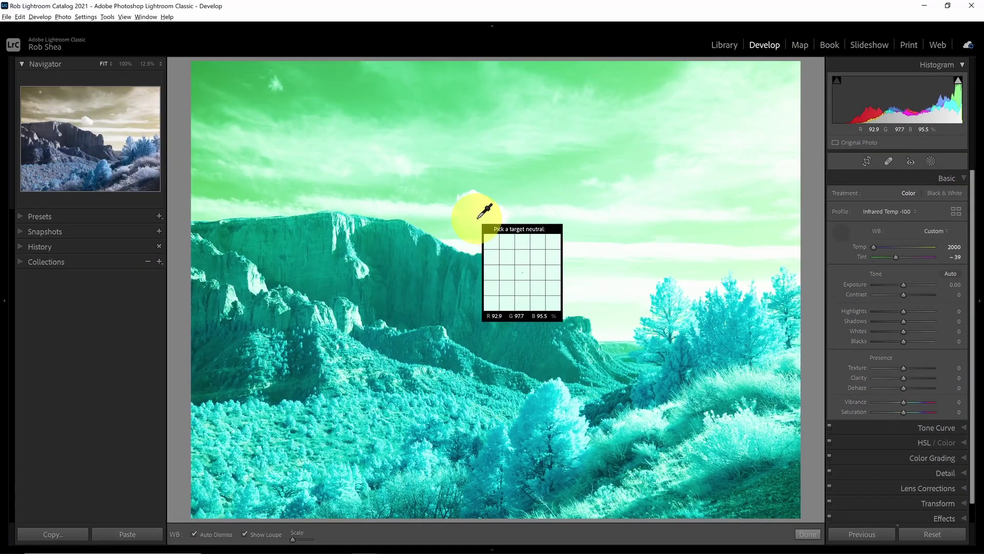
Resample a neutral sky spot to rebalance white to Temp 4100, Tint −1
click(477, 218)
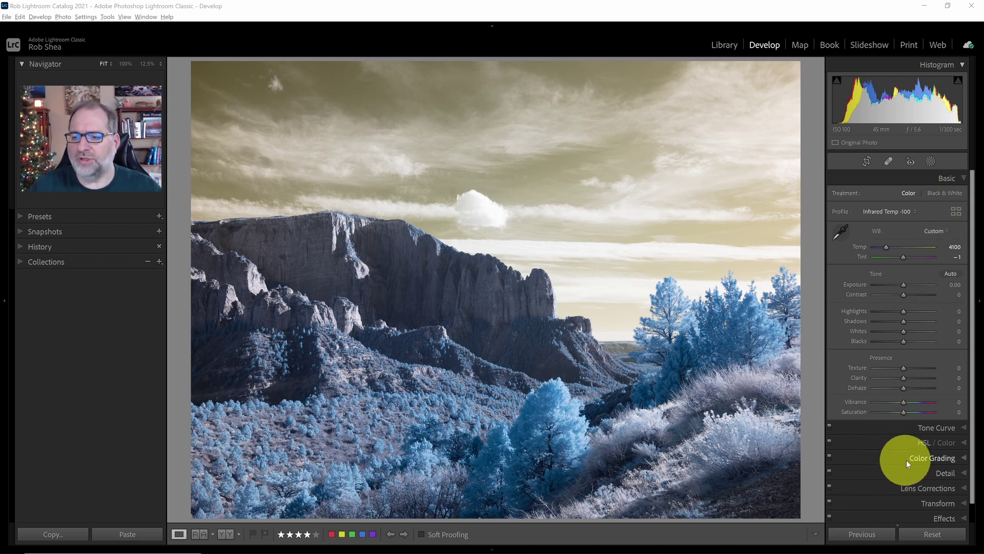
Try shifting the sky's Yellow hue with the targeted HSL tool, then reset Yellow to 0
click(922, 442)
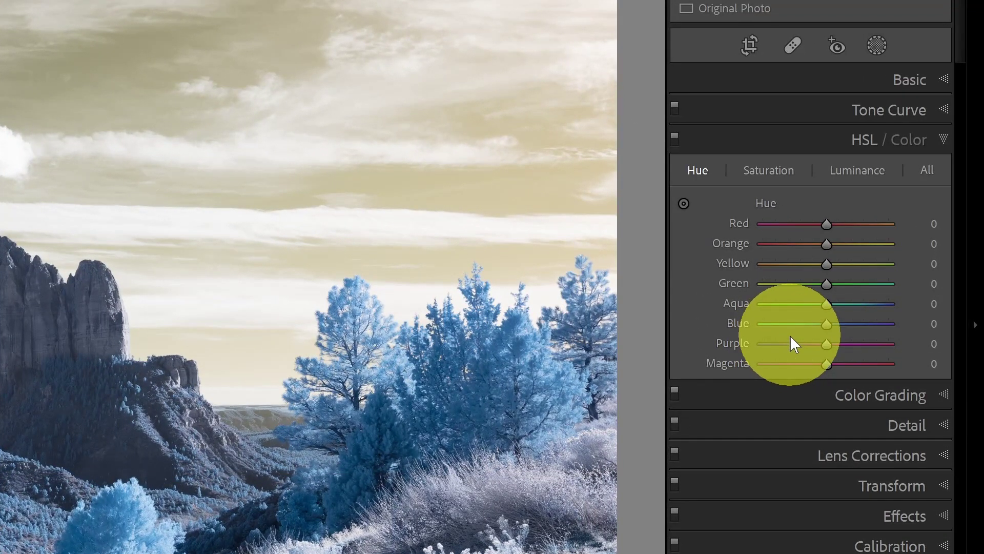
click(684, 203)
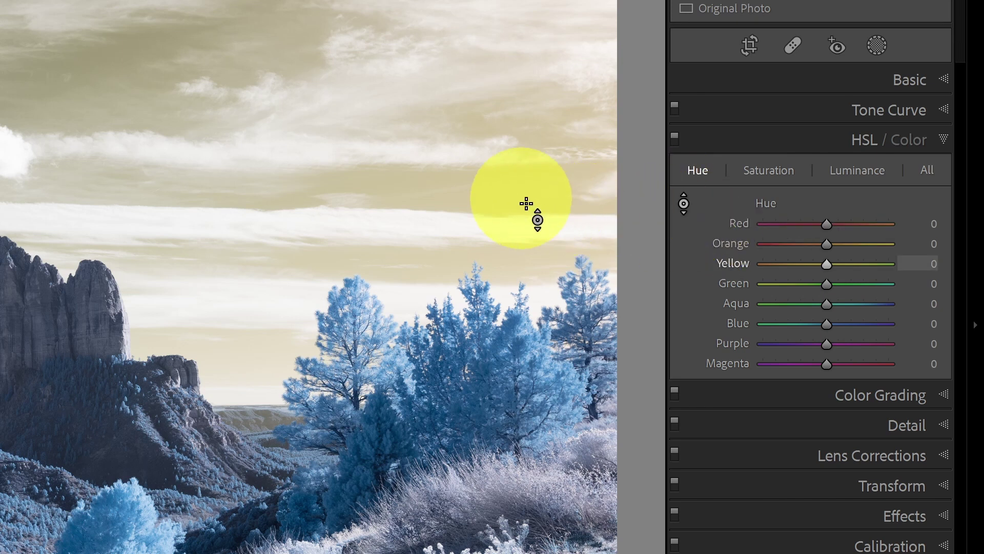
drag(518, 203, 511, 155)
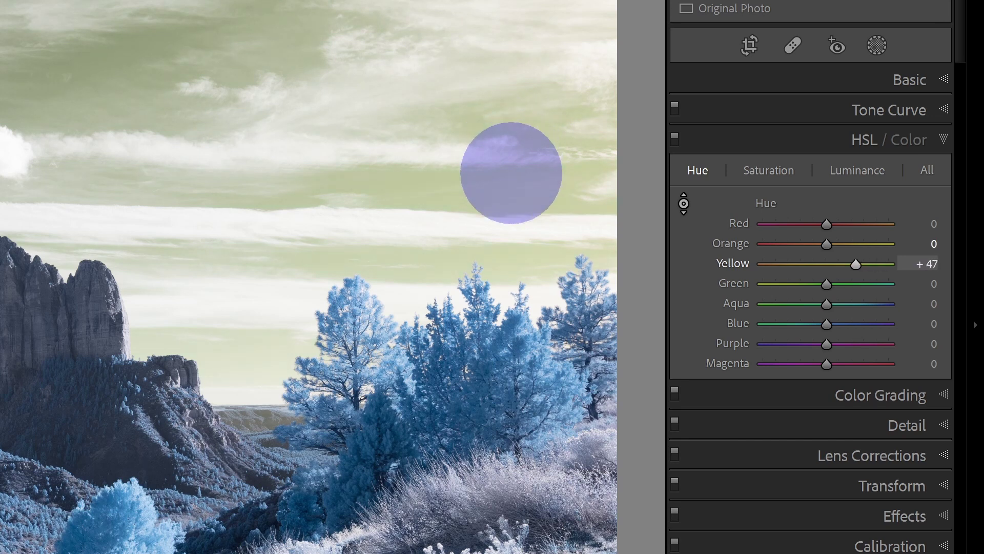
drag(511, 172, 538, 213)
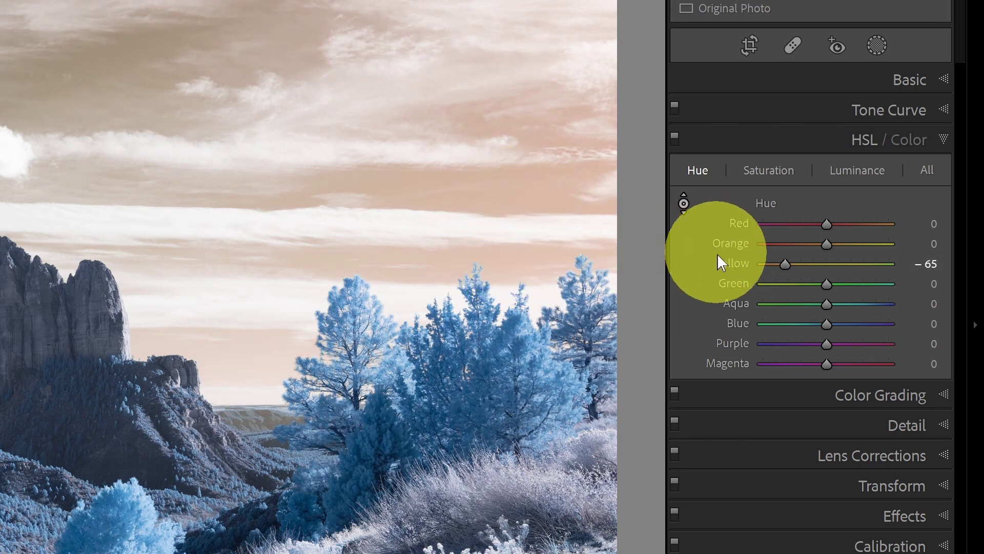
click(728, 264)
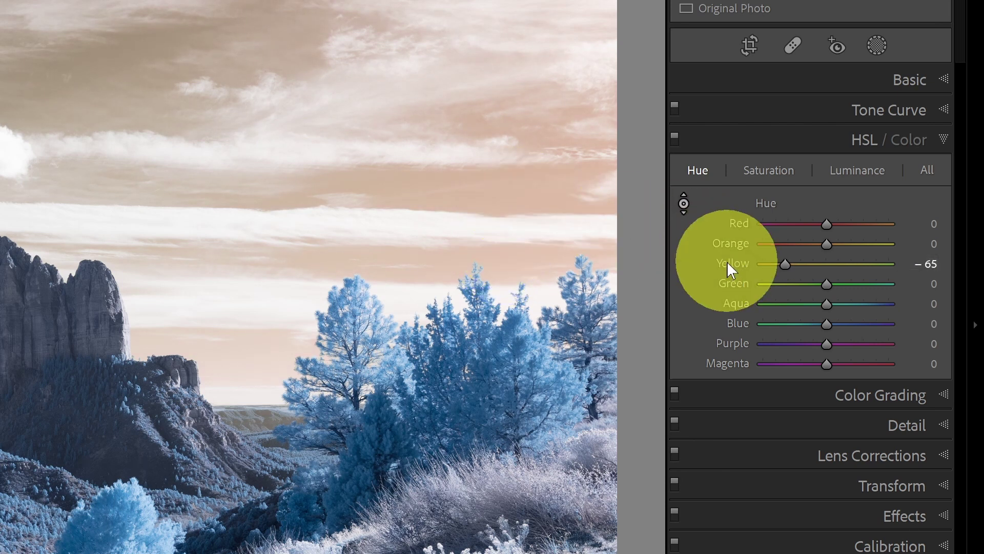
double_click(728, 263)
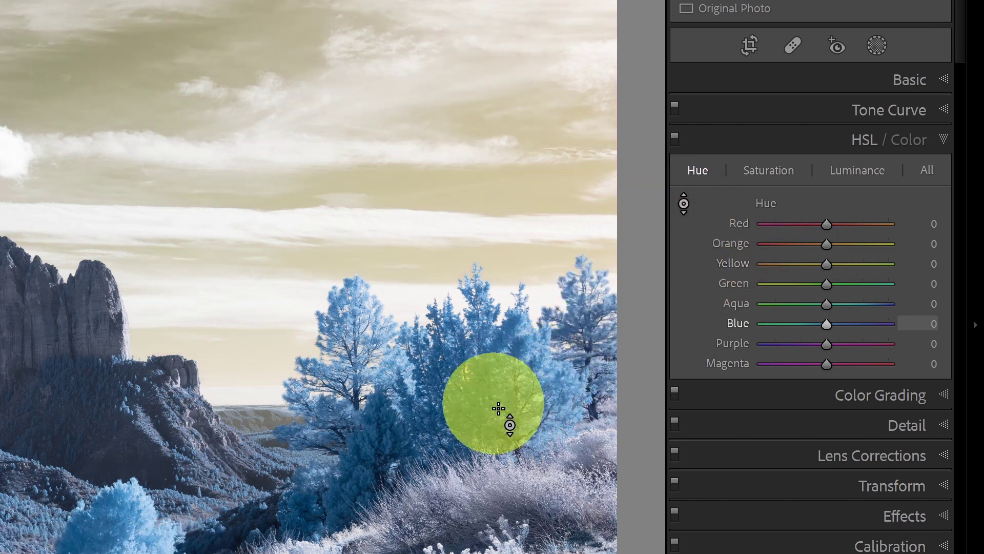
Try shifting the trees' Blue hue toward purple, then reset the Blue and Purple hues to 0
click(498, 409)
drag(494, 402, 479, 457)
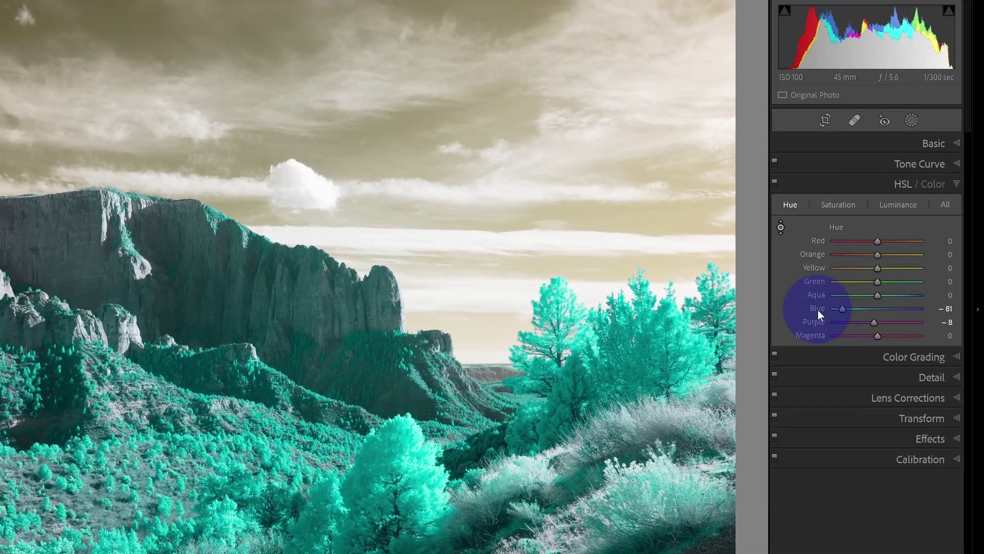
double_click(818, 310)
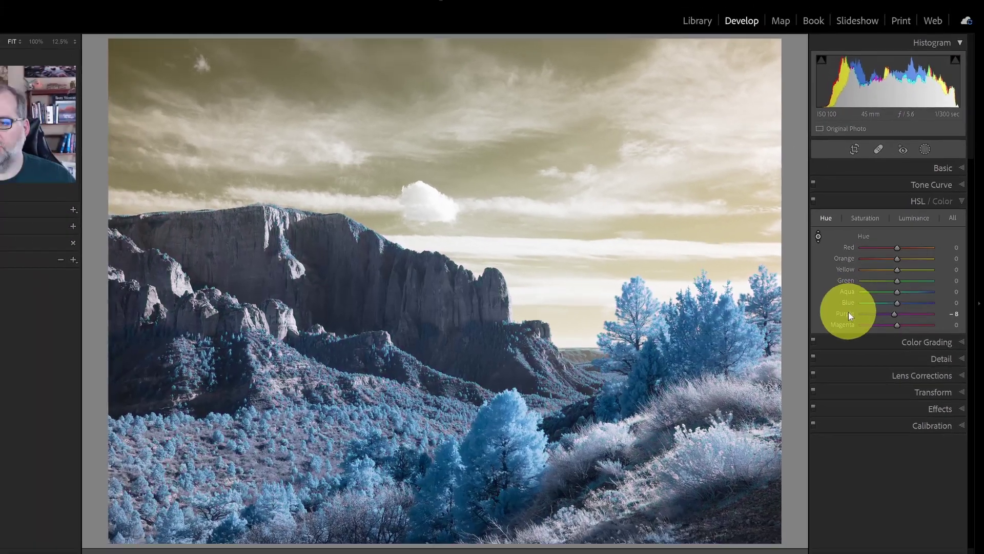
double_click(820, 323)
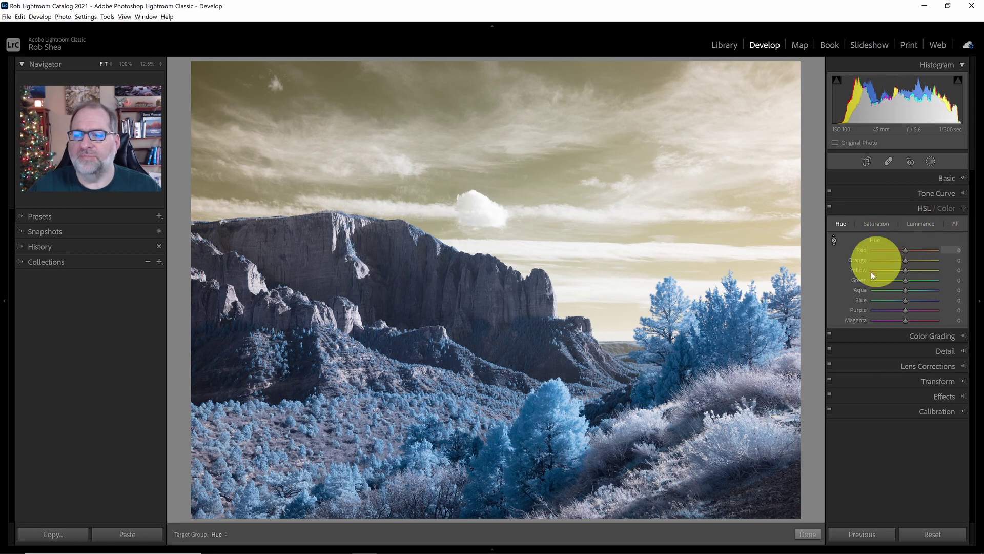
click(934, 411)
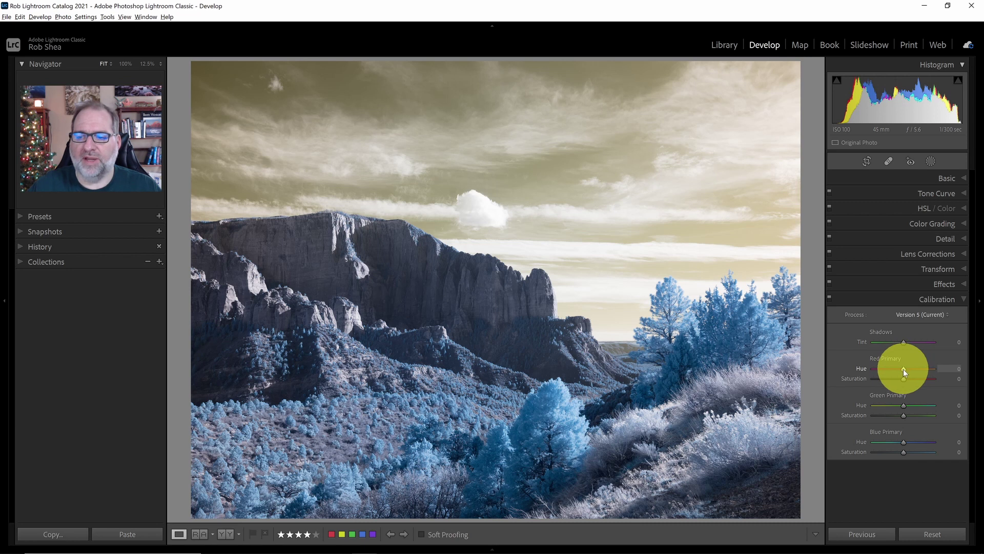
Try shifting the Red and Green Primary hues, then reset both to 0
mouse_move(903, 368)
mouse_down()
mouse_move(871, 373)
mouse_move(943, 372)
mouse_move(868, 373)
mouse_move(922, 375)
mouse_move(895, 374)
mouse_up()
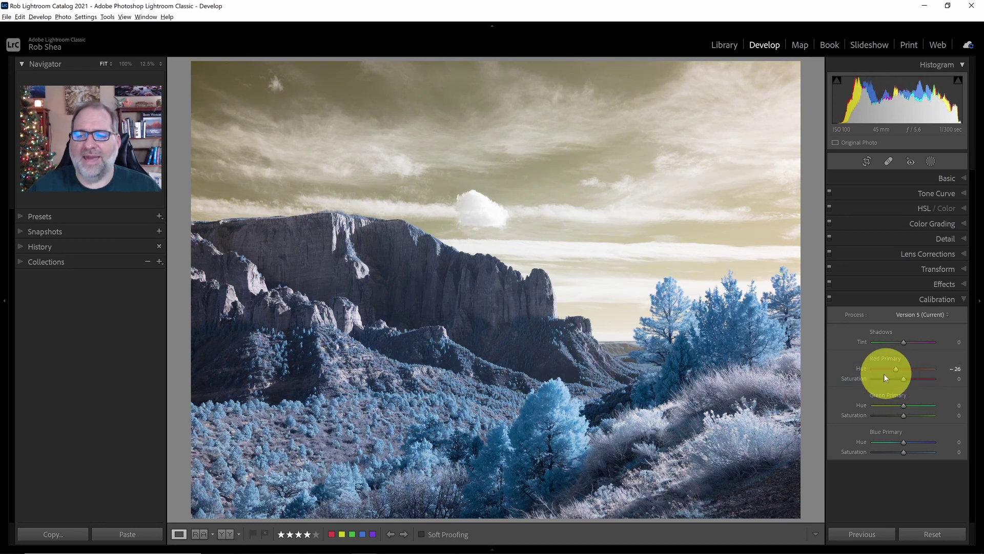
double_click(861, 369)
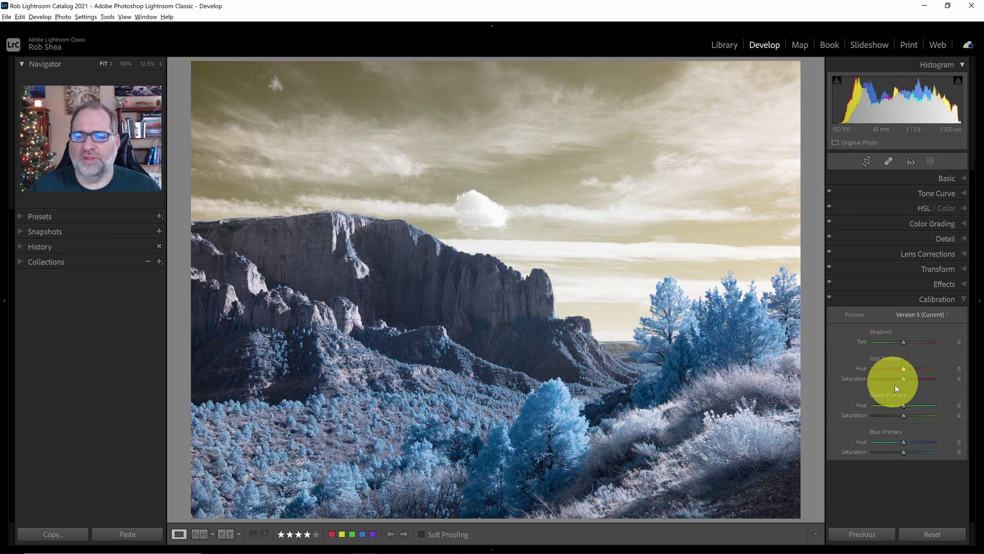
mouse_move(903, 405)
mouse_down()
mouse_move(931, 404)
mouse_move(857, 408)
mouse_move(921, 406)
mouse_up()
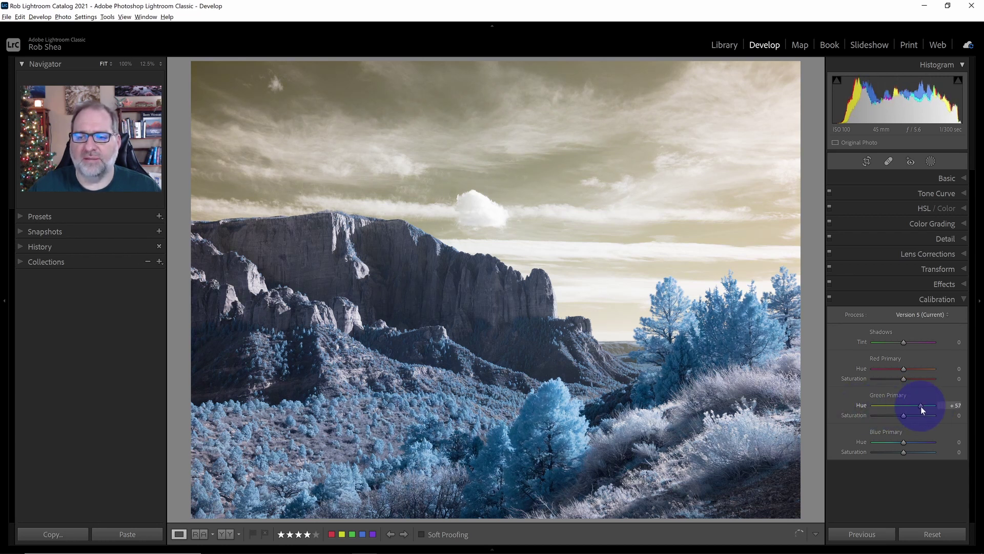
double_click(861, 405)
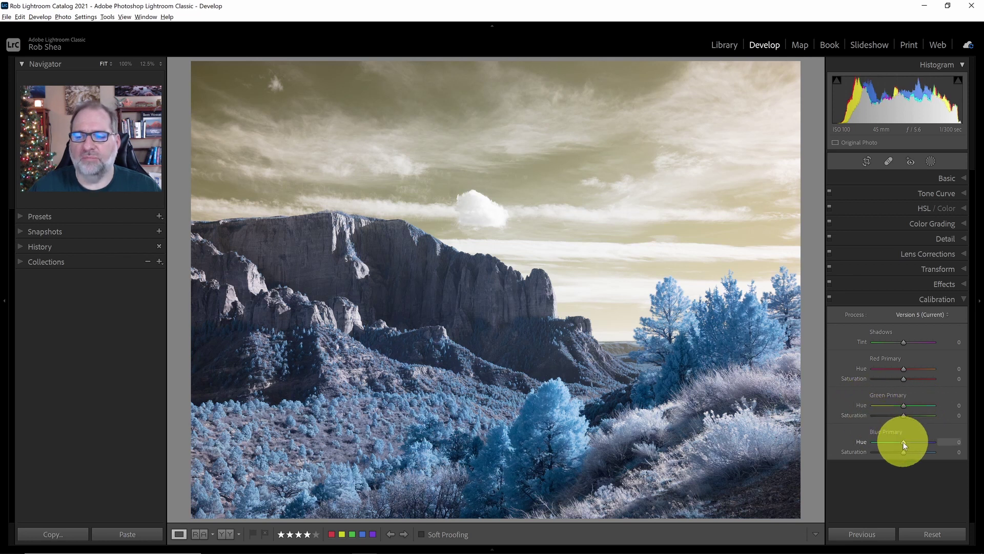
Try the Blue Primary hue toward purple and cyan, then reset it to 0
drag(904, 443, 940, 443)
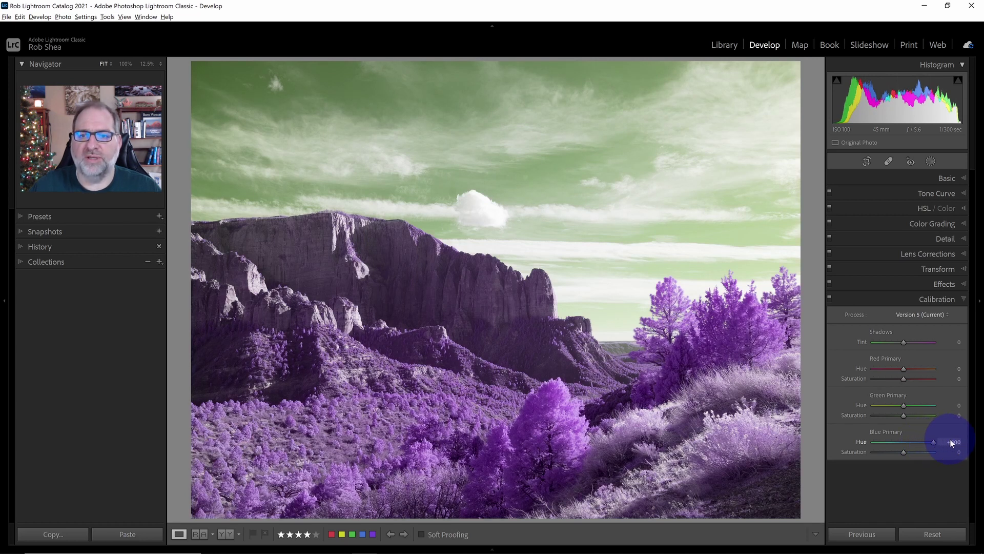
drag(946, 442, 873, 454)
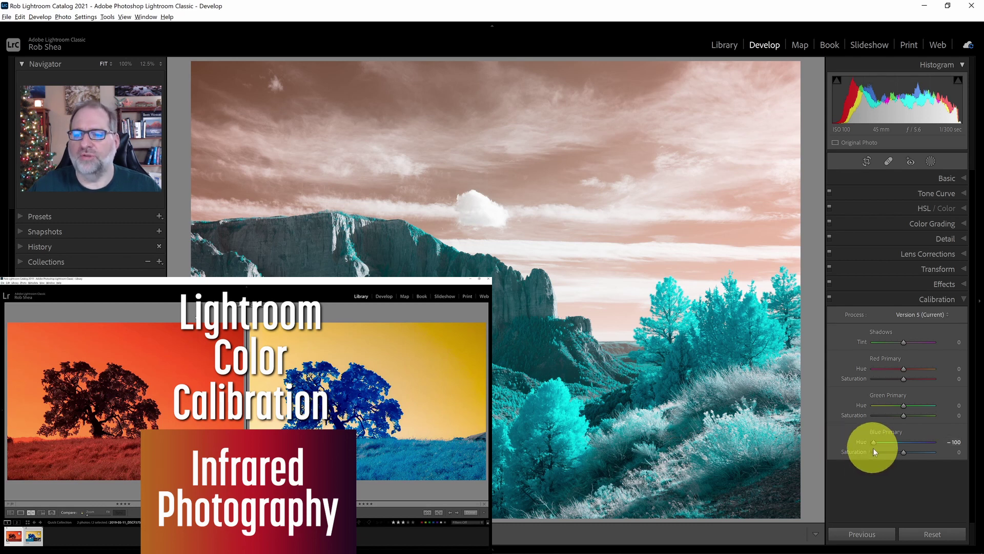
double_click(861, 442)
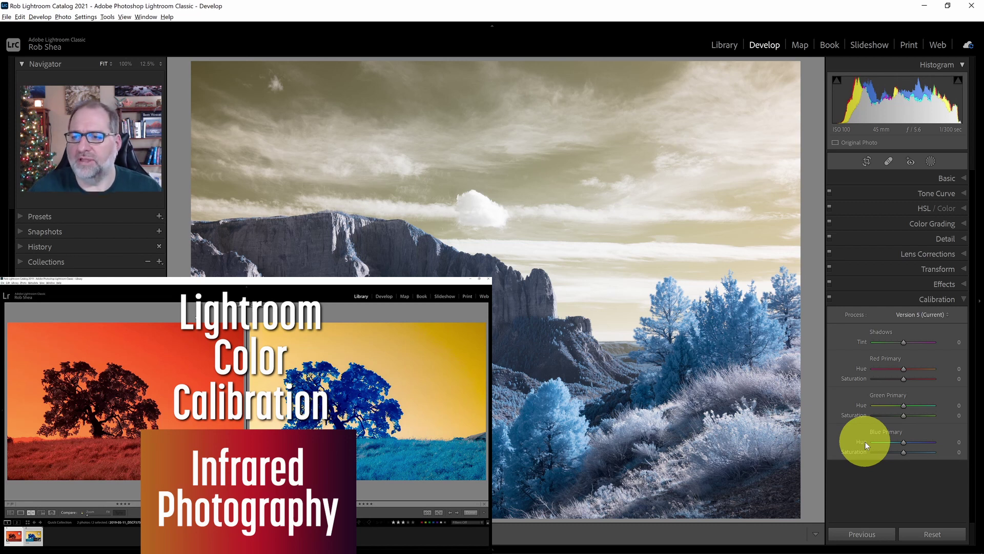
click(945, 300)
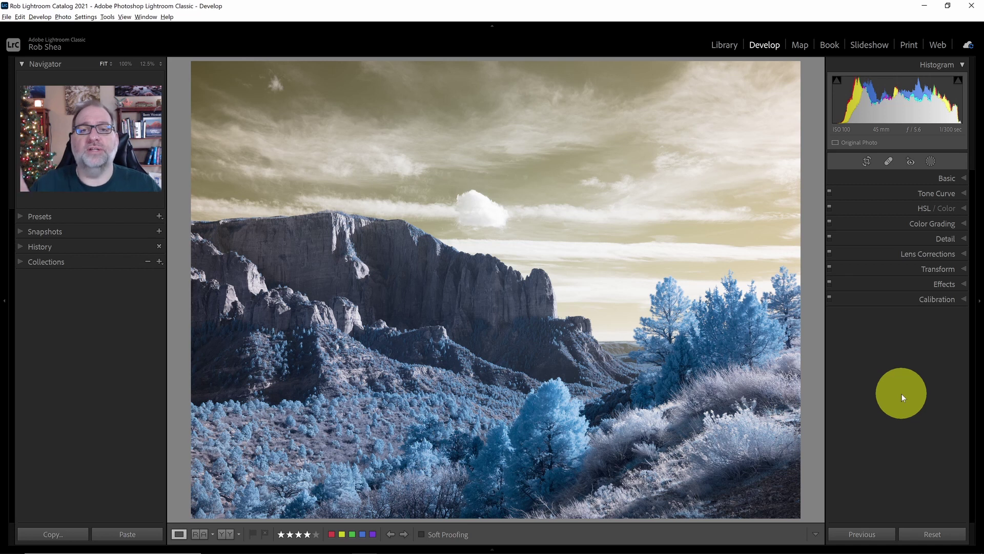
right_click(482, 164)
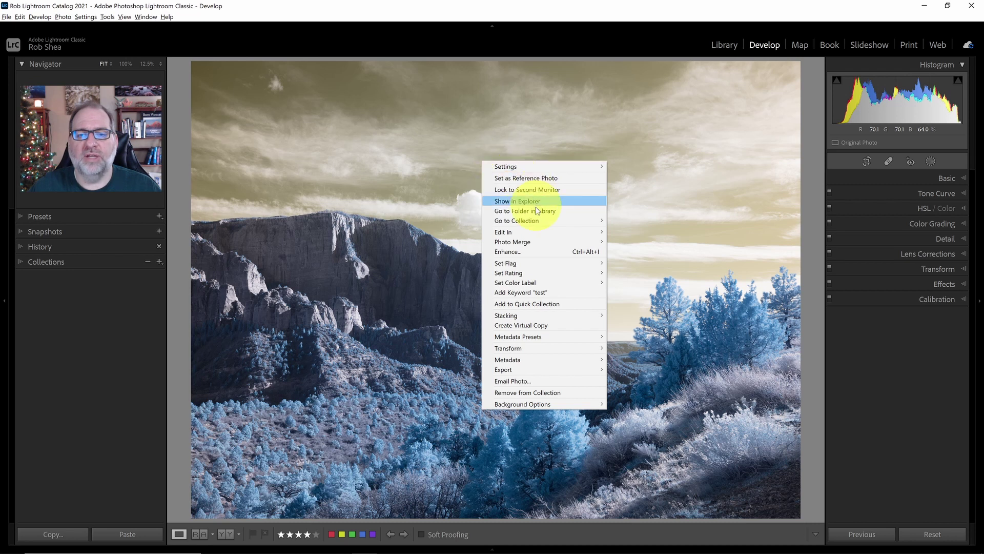
mouse_move(523, 233)
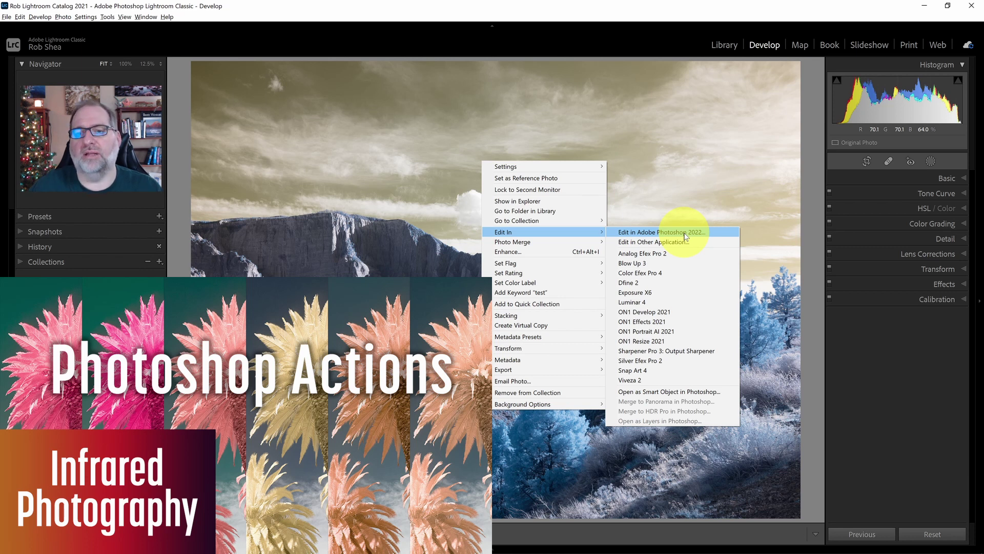
click(883, 350)
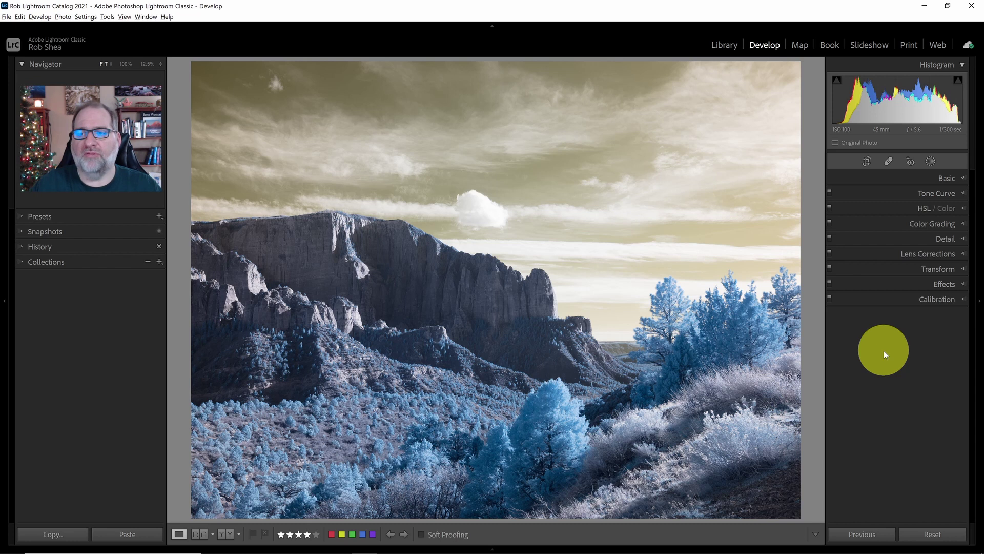
Open the Profile Browser and scroll to preview the GFX 50S infrared profiles
click(943, 179)
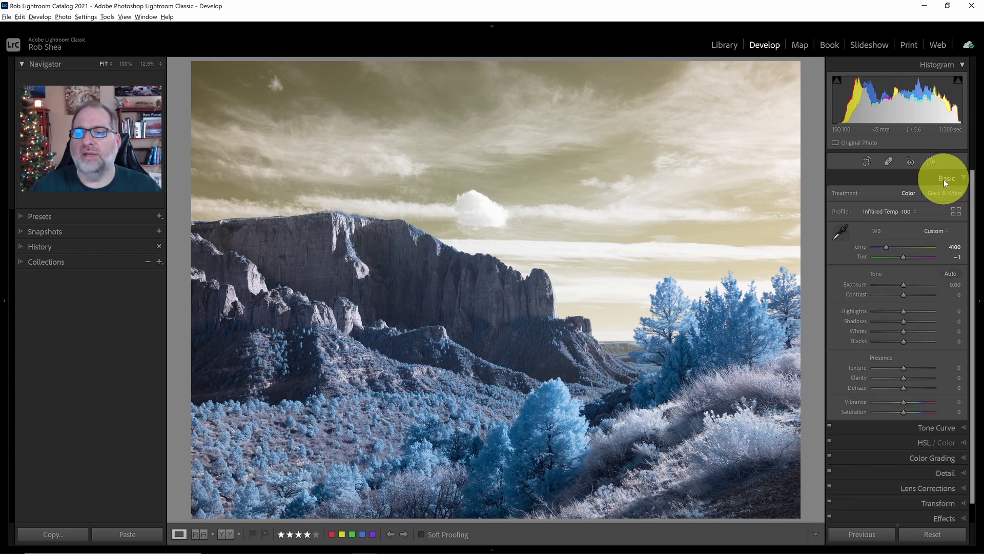
click(956, 213)
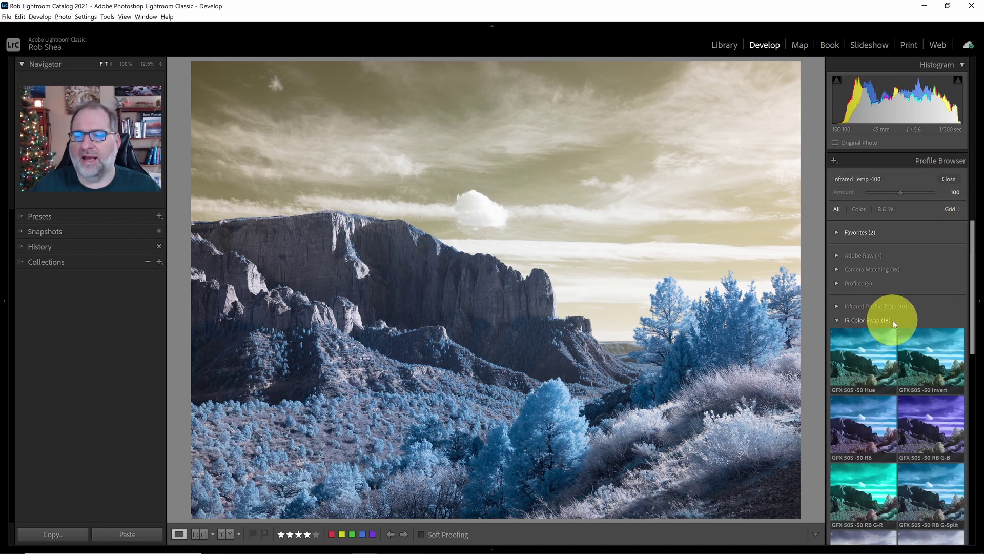
drag(968, 253, 971, 350)
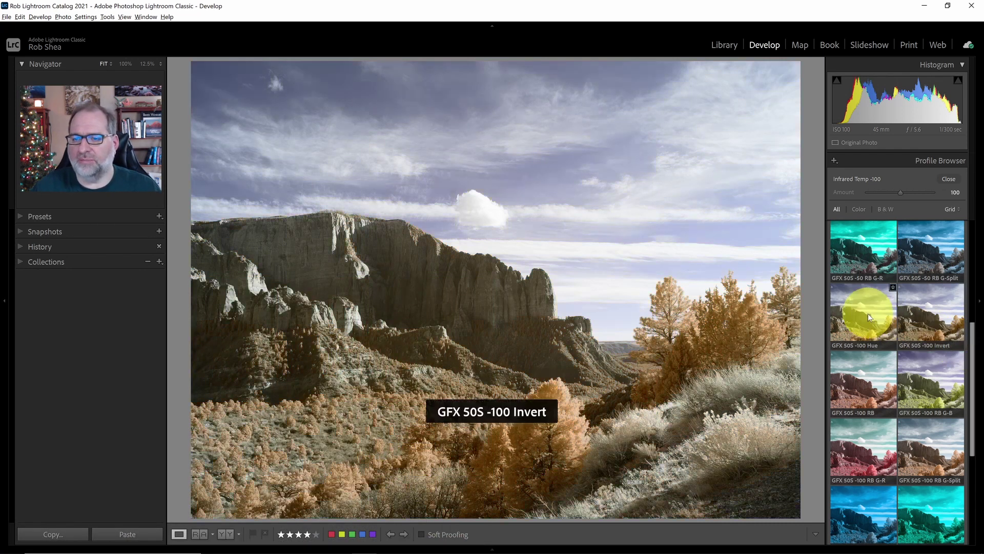
mouse_move(866, 314)
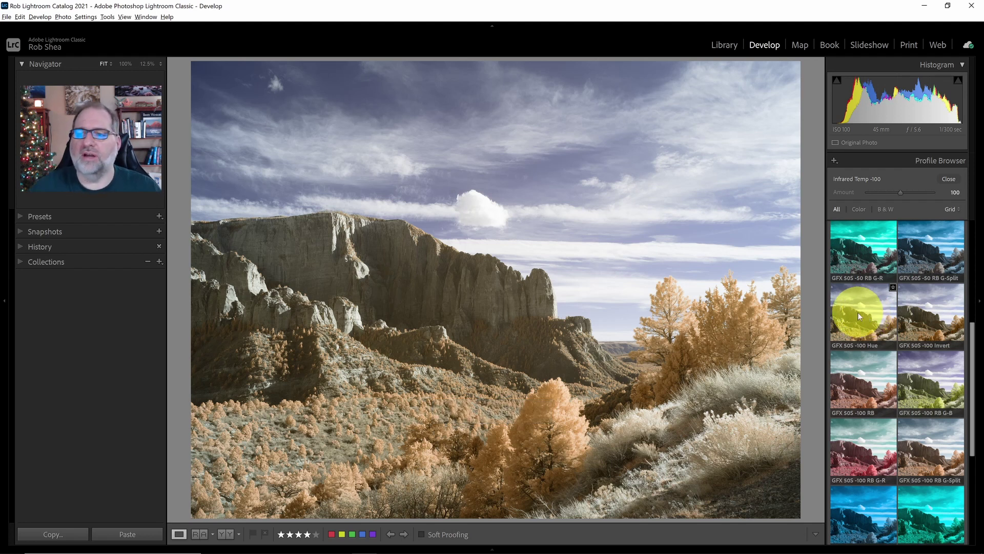
Compare GFX 50S -100 Invert, RB G-B and RB G-R, then apply GFX 50S -100 RB G-Split
click(936, 313)
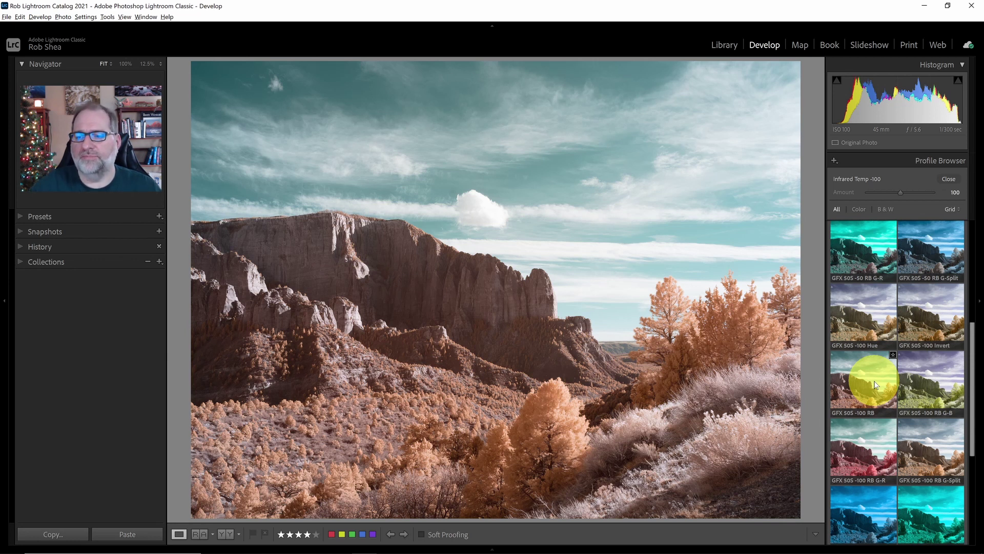
click(926, 383)
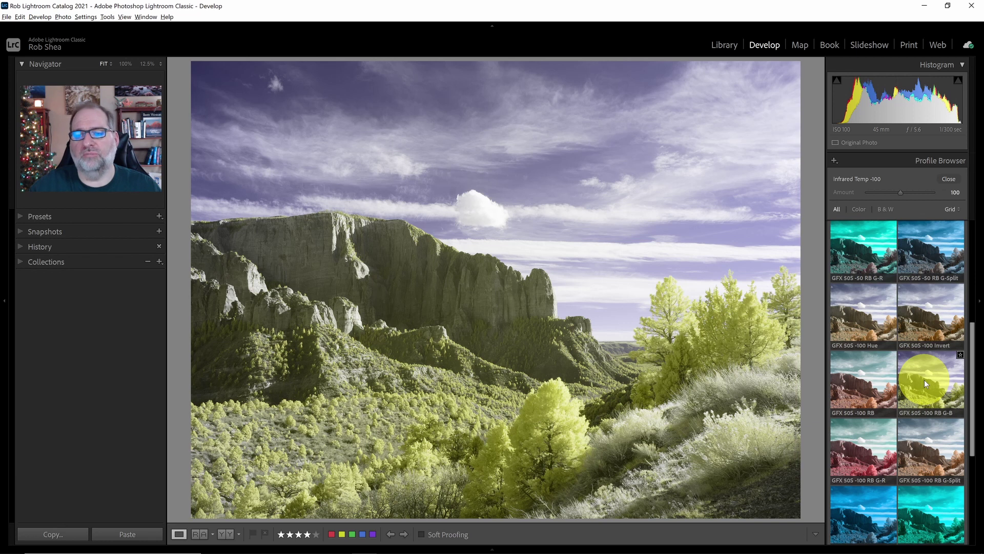
click(860, 446)
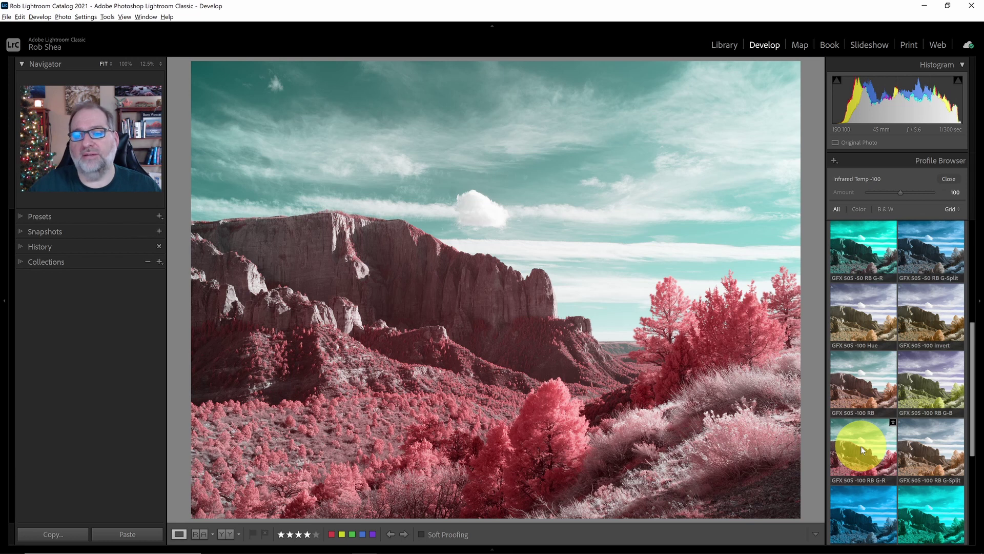
click(923, 447)
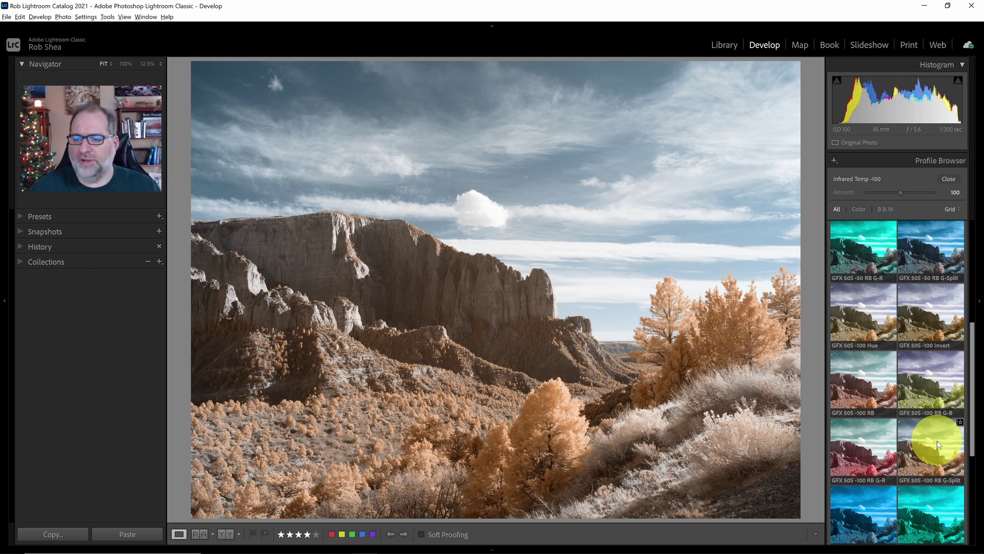
click(935, 451)
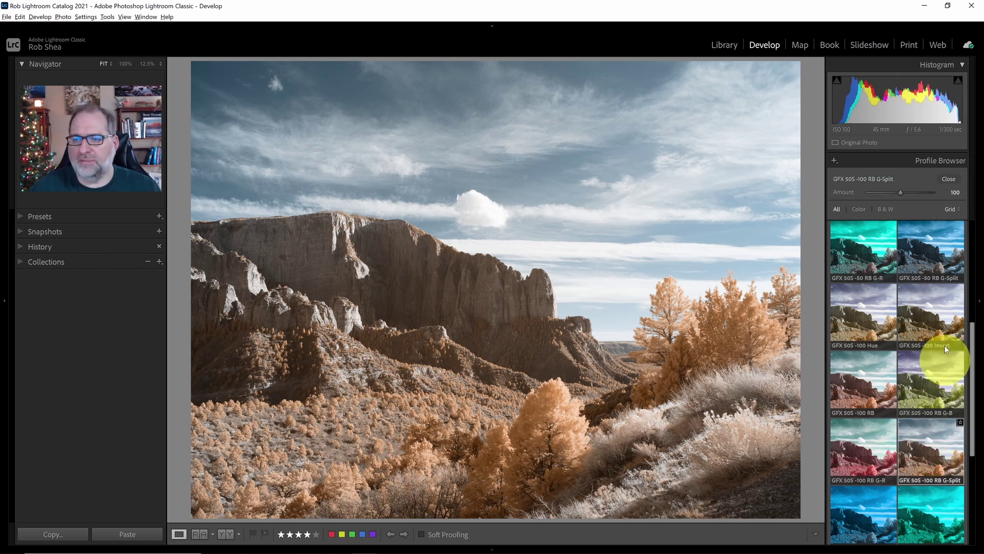
click(949, 178)
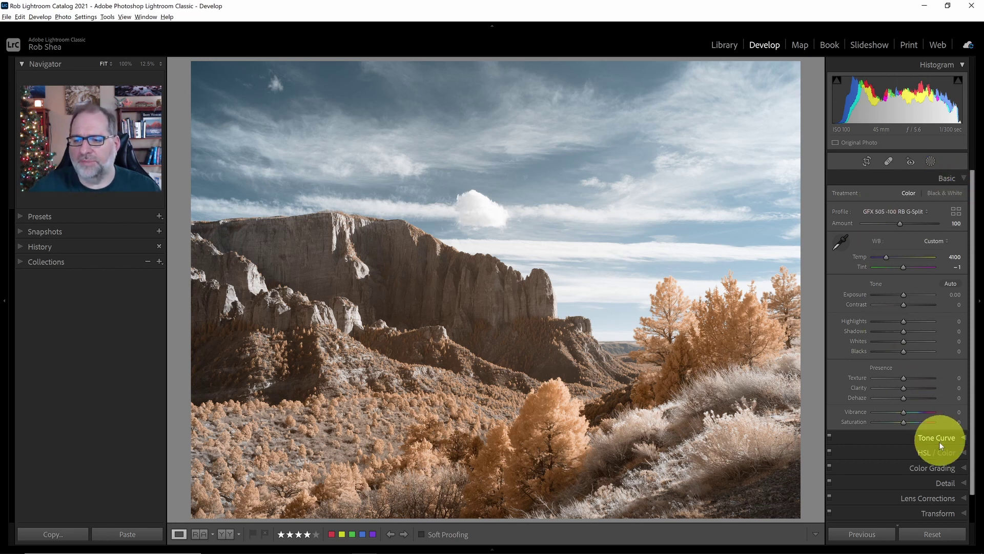
Show the HSL hue adjustments, with every colour at 0
click(922, 451)
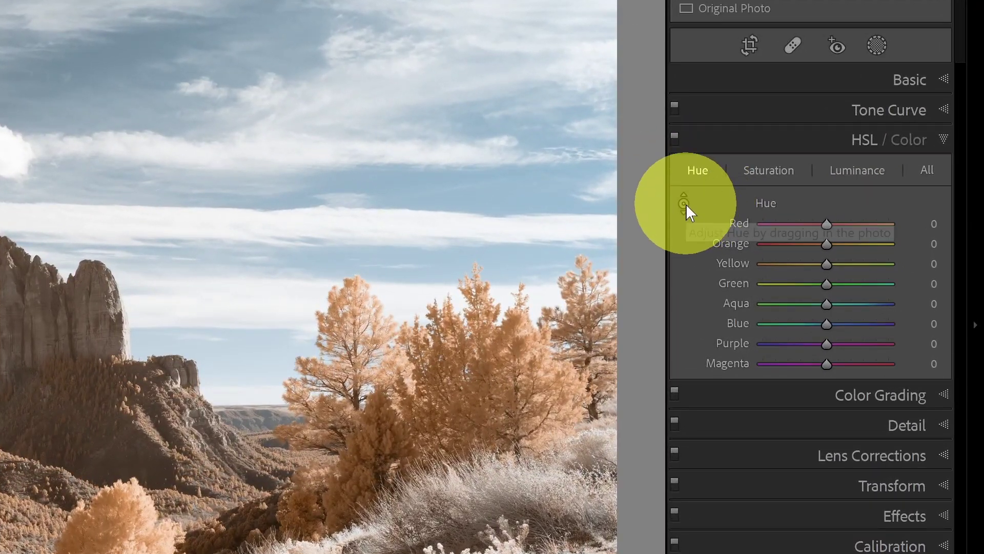
click(684, 204)
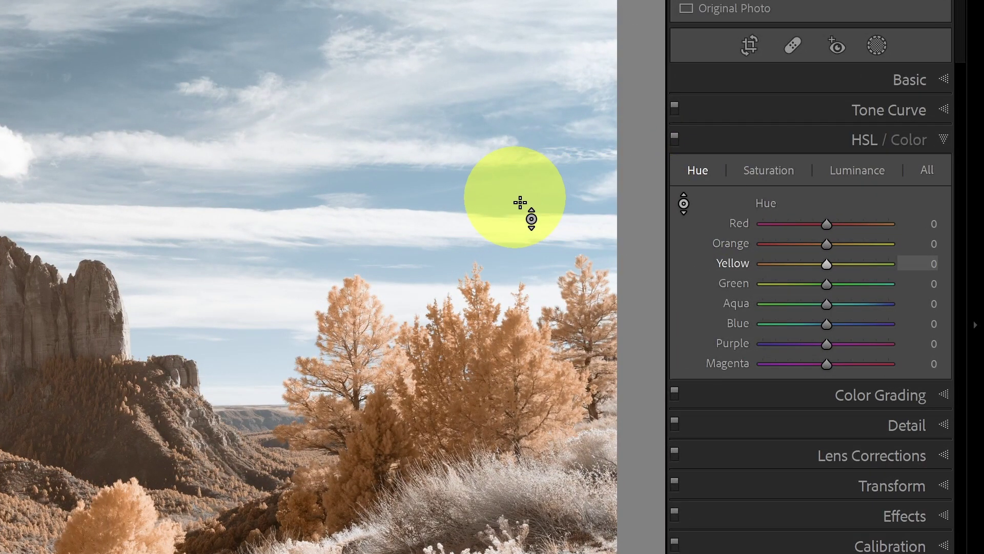
drag(514, 197, 510, 257)
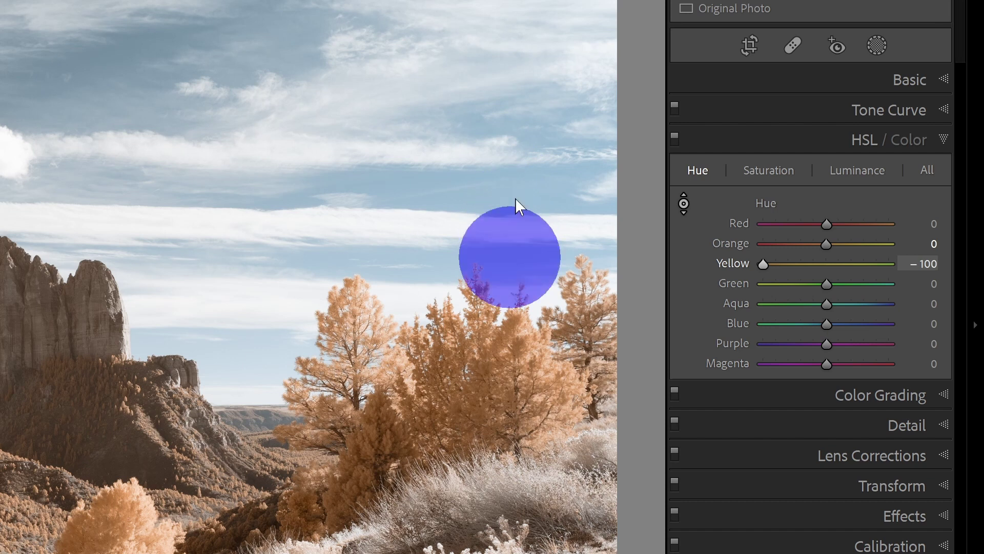
double_click(742, 264)
mouse_move(492, 378)
mouse_down()
mouse_move(481, 259)
mouse_move(485, 388)
mouse_up()
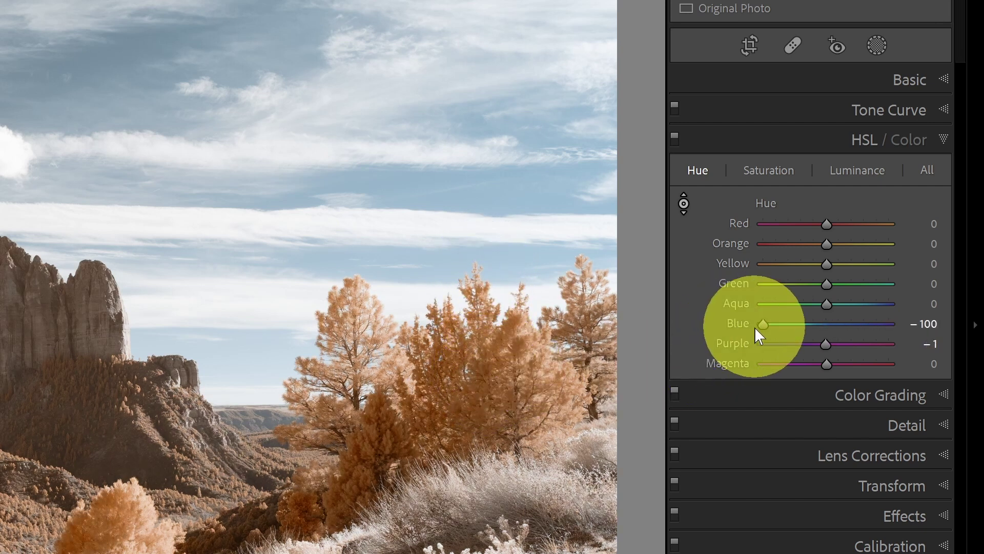
double_click(734, 324)
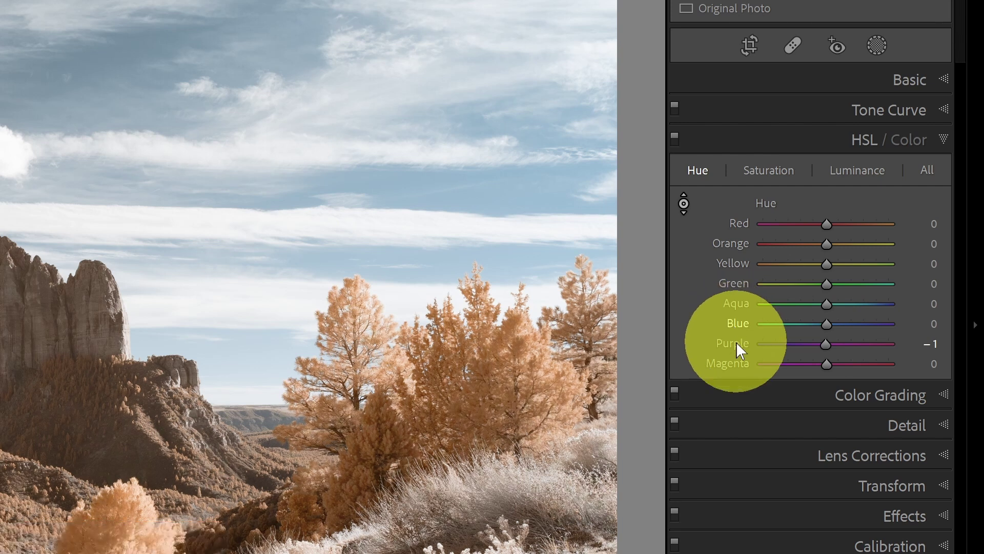
double_click(736, 342)
click(900, 76)
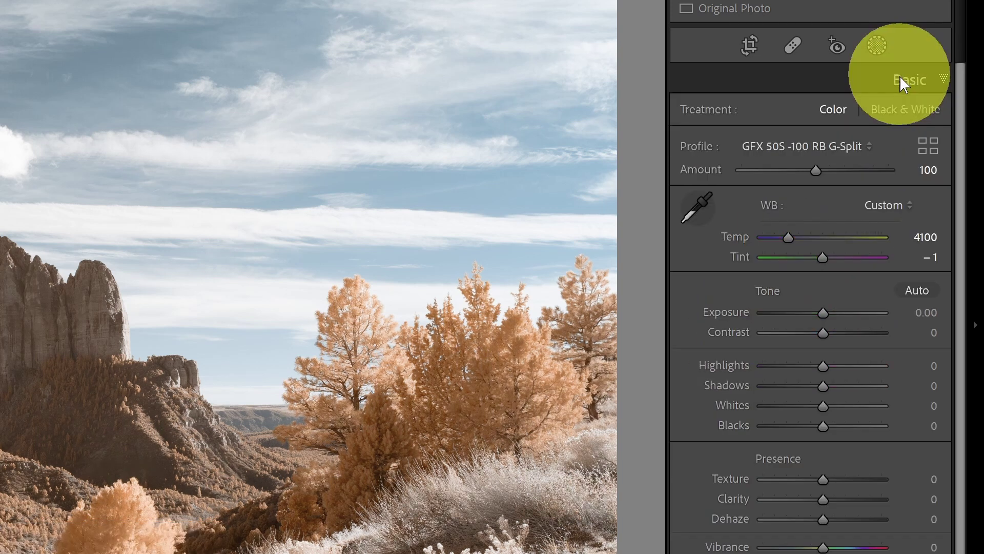
Apply the GFX 50S -100 Invert profile from the Profile Browser
click(924, 146)
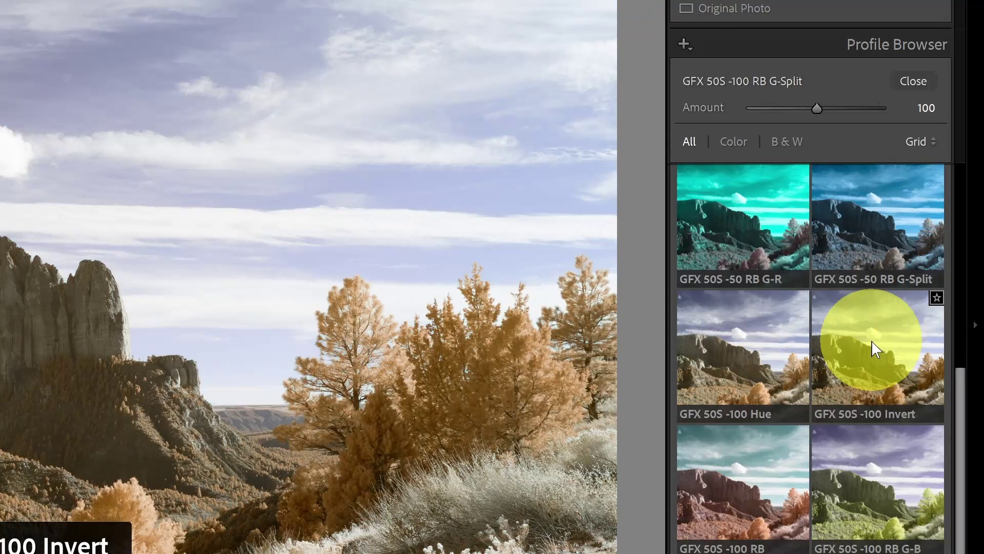
click(872, 340)
click(908, 82)
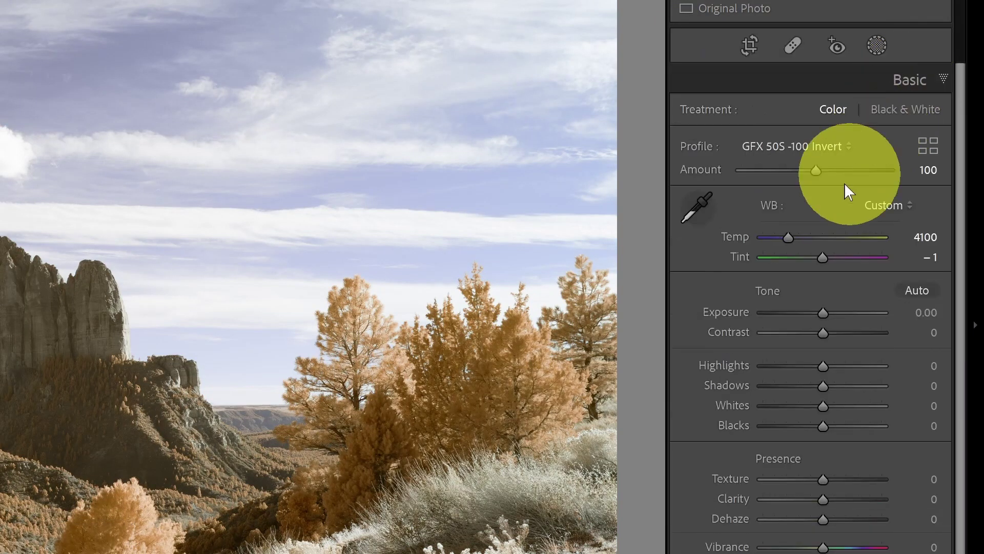
Drag the targeted hue tool on sky and trees: Yellow −100, Blue −99, sky teal, foliage pink
key(ctrl+3)
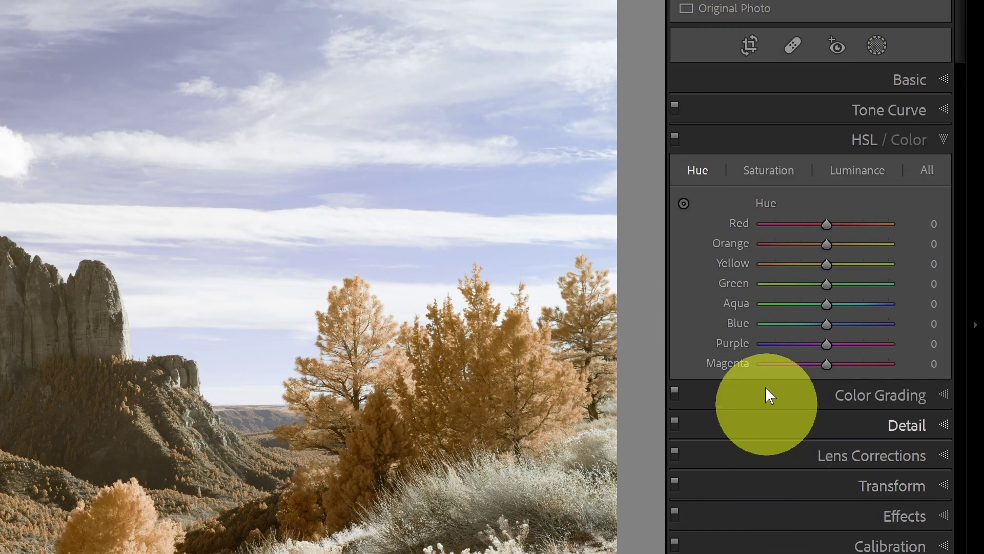
click(684, 201)
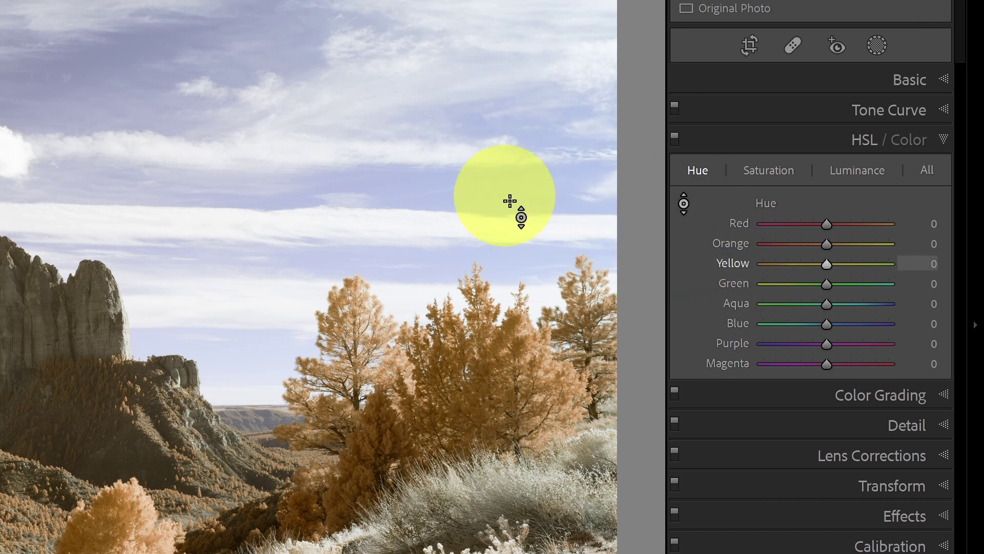
drag(507, 202, 505, 277)
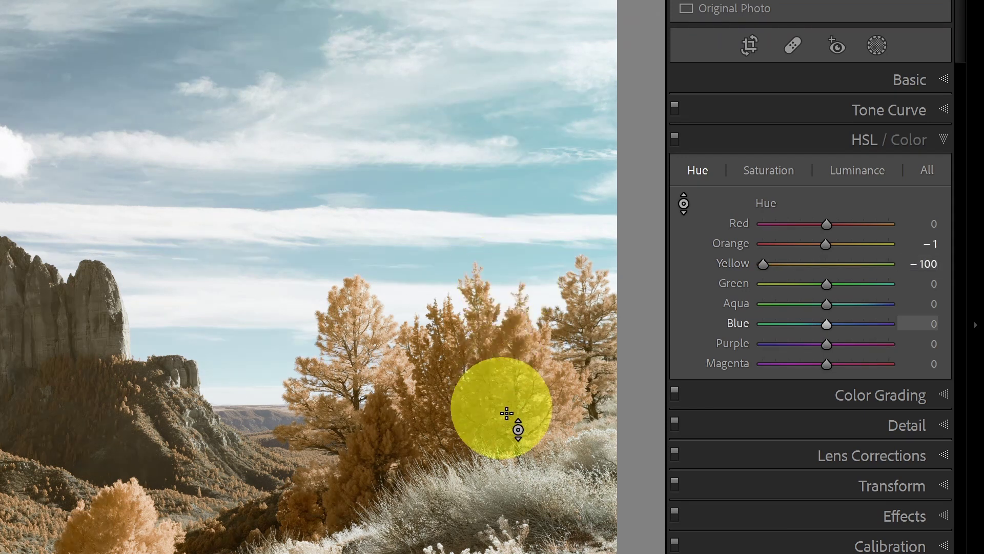
mouse_move(499, 409)
mouse_down()
mouse_move(488, 304)
mouse_move(485, 417)
mouse_move(510, 411)
mouse_up()
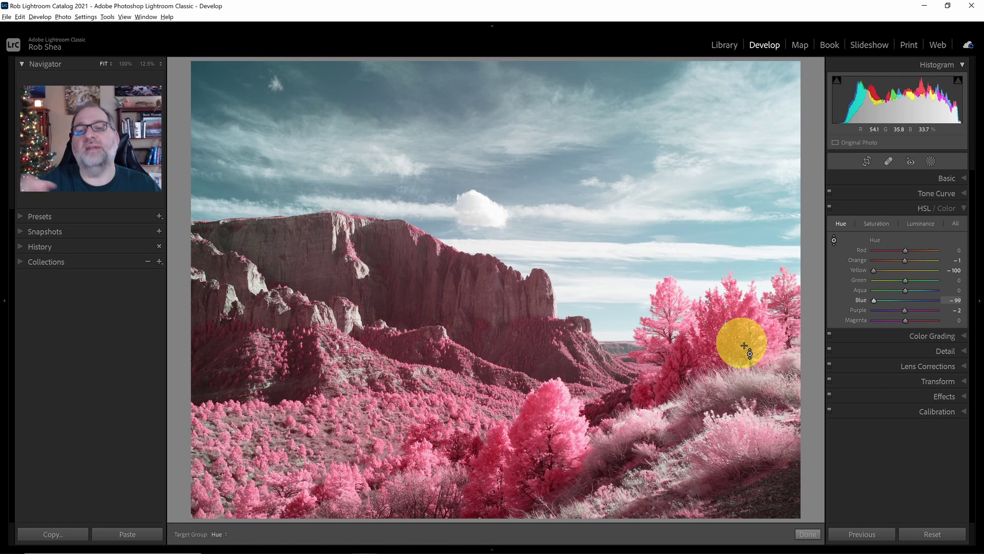
Reset the Blue and Yellow hues to 0 and reapply the GFX 50S -100 RB G-Split profile
double_click(859, 299)
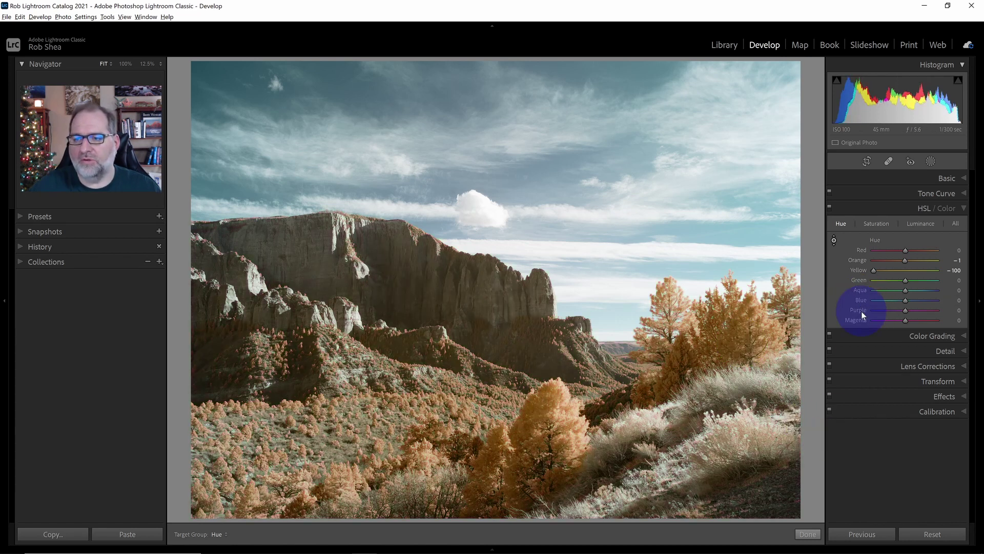
double_click(859, 269)
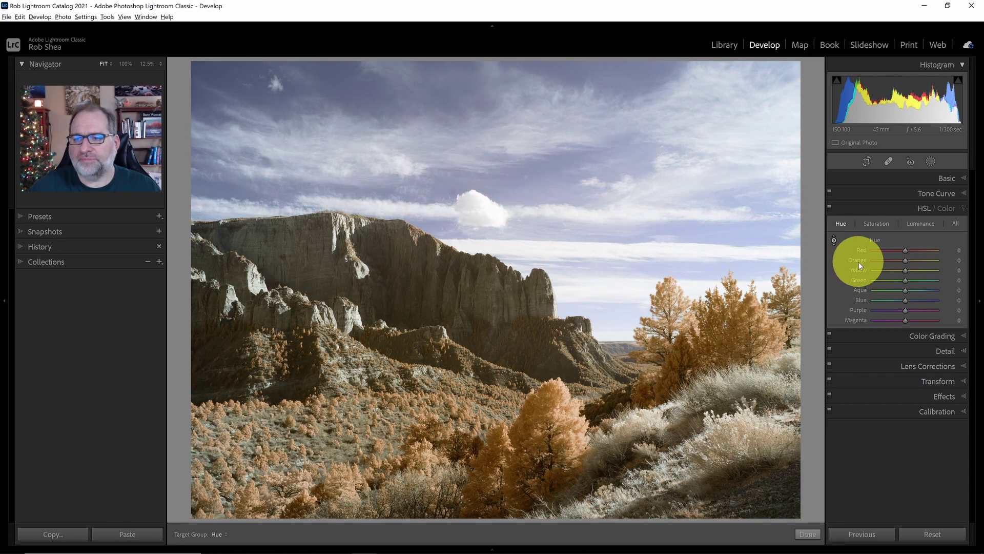
click(946, 177)
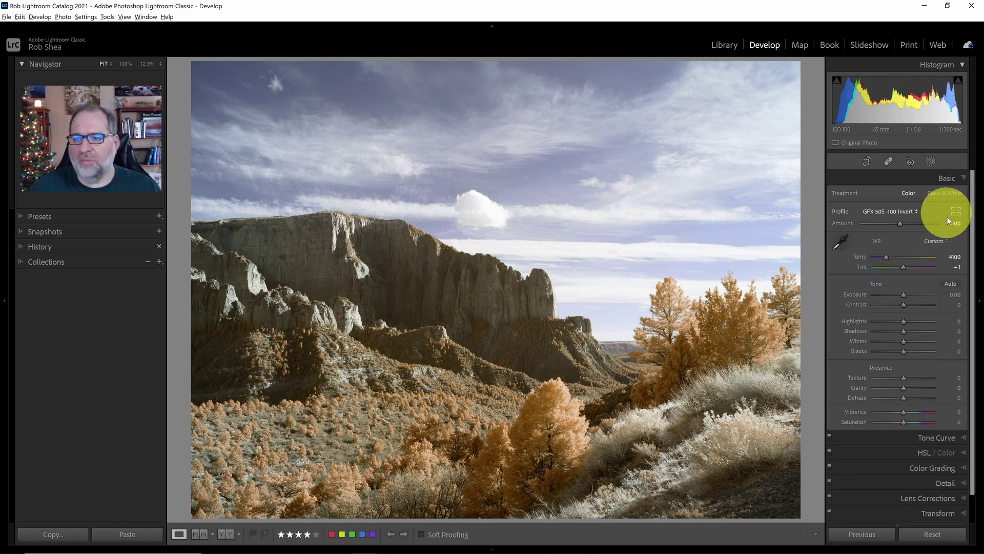
click(955, 211)
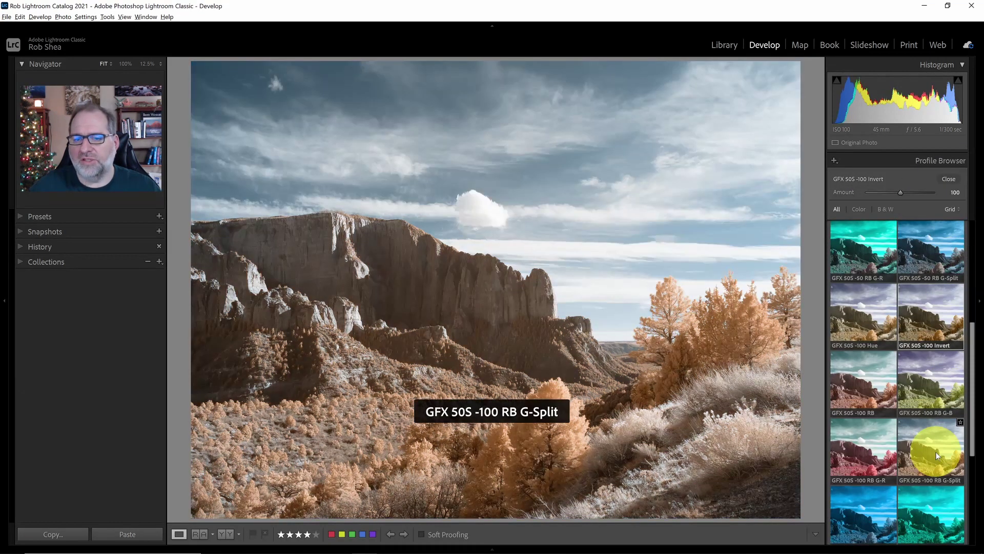
click(936, 451)
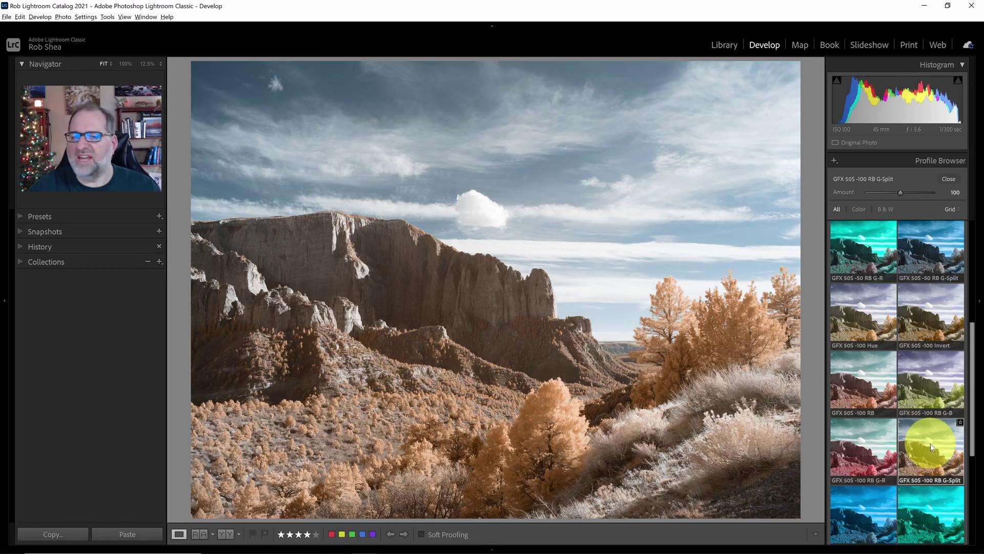
click(947, 179)
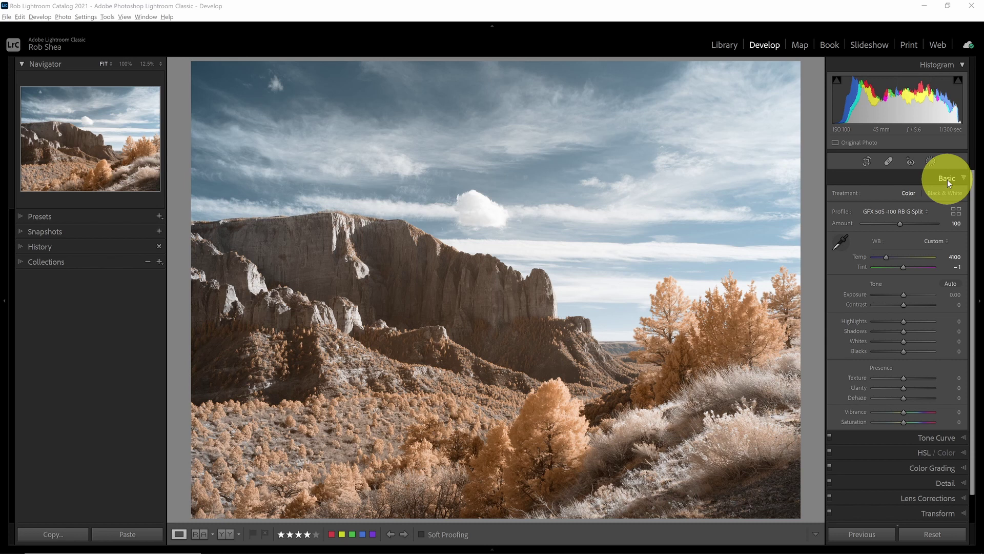
click(869, 162)
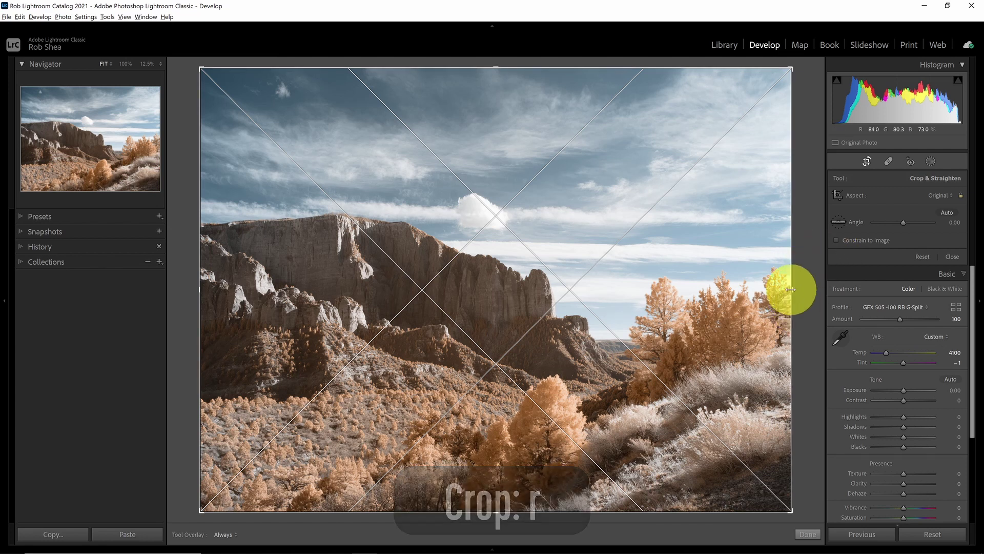
Trim the crop's right edge inward and reposition the photo so the cliff face fills the frame
drag(791, 289, 741, 342)
drag(493, 294, 511, 310)
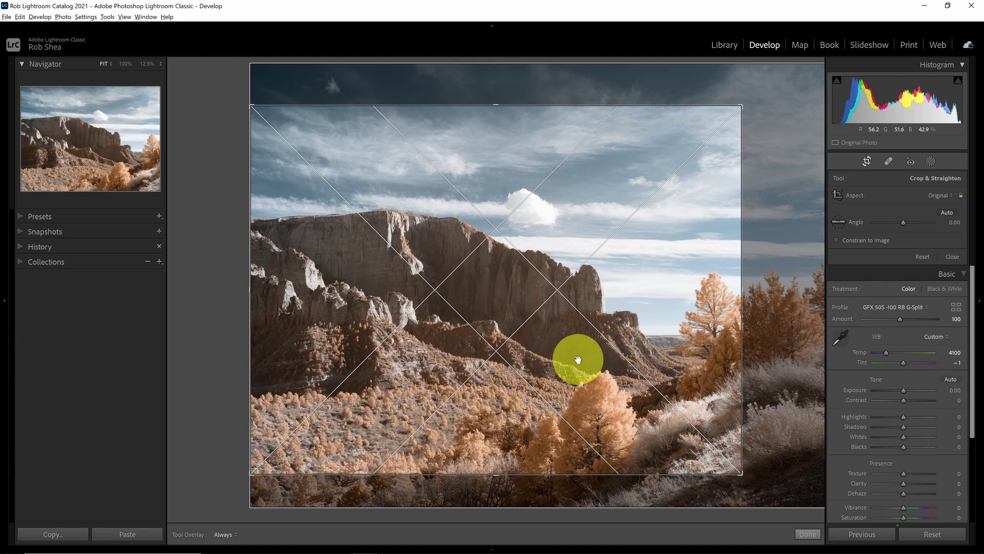
click(808, 534)
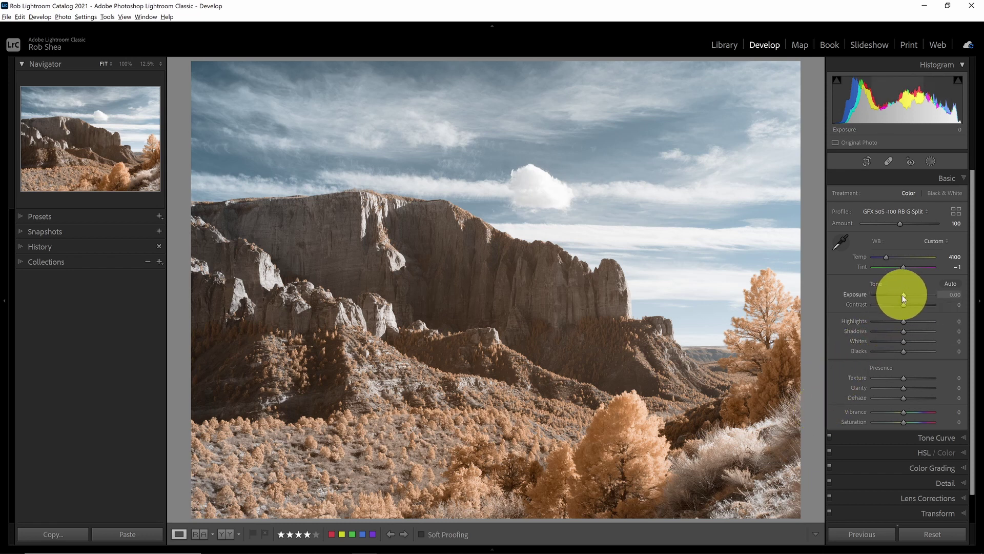
Set Exposure to −0.17 and Contrast to +22, and apply the Medium Contrast point curve
drag(903, 295, 902, 296)
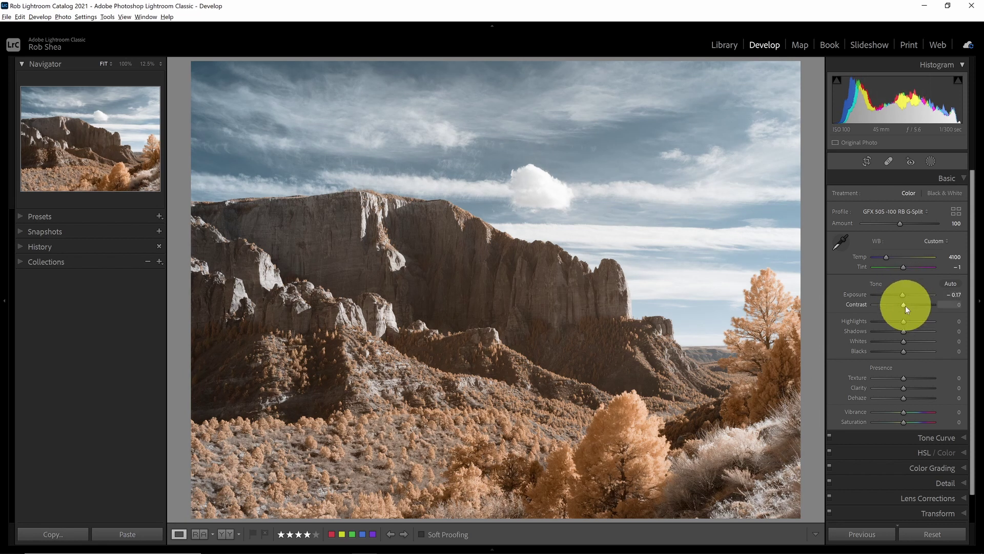
drag(905, 305, 911, 306)
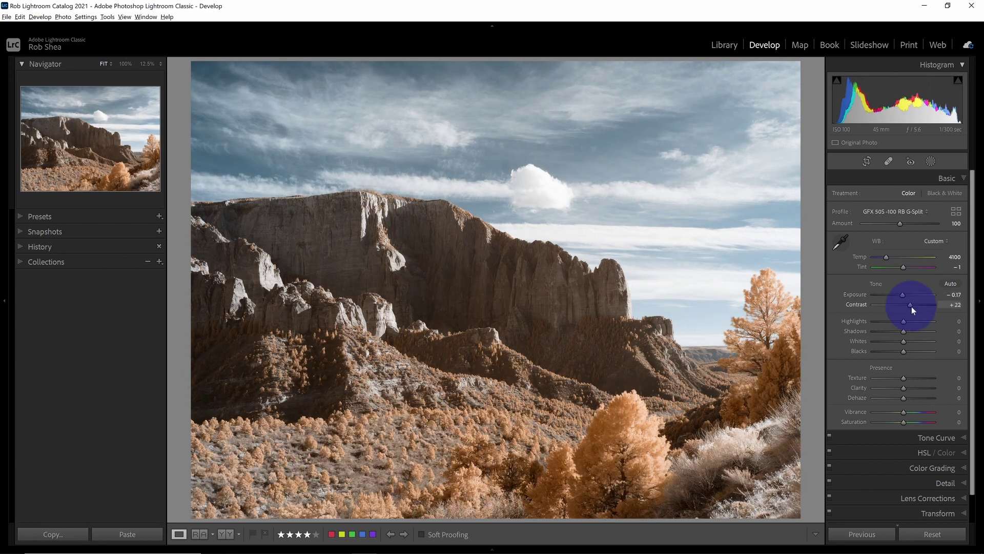
click(937, 436)
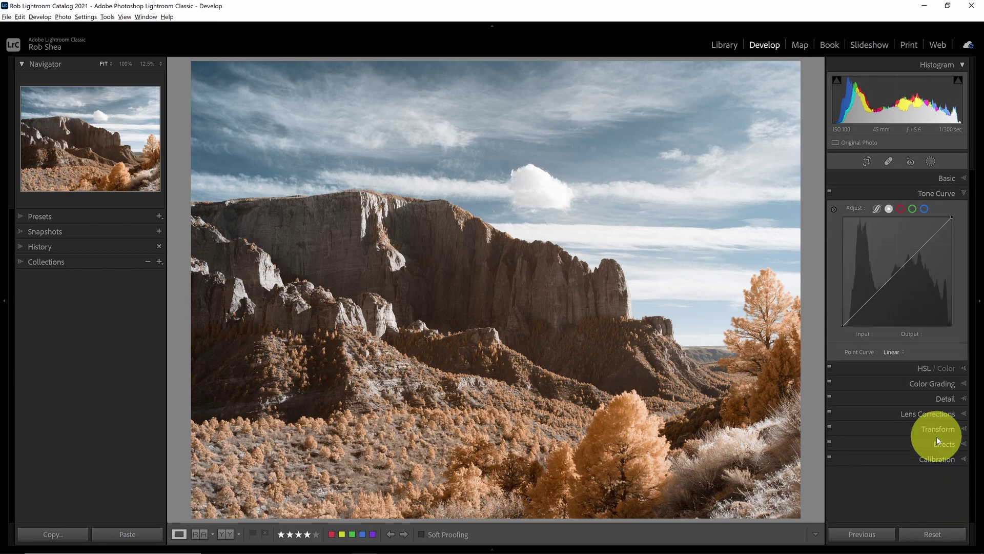
click(901, 352)
click(903, 372)
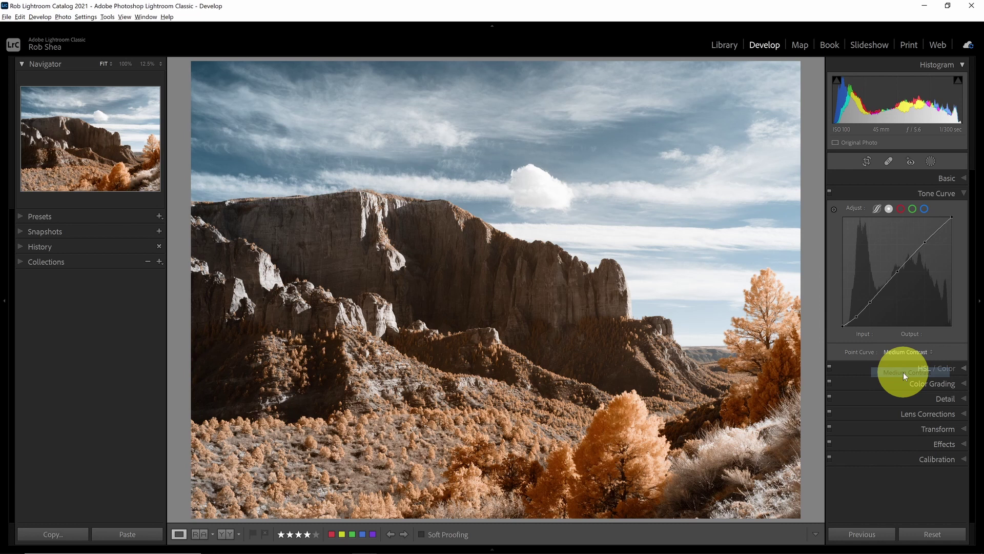
click(946, 195)
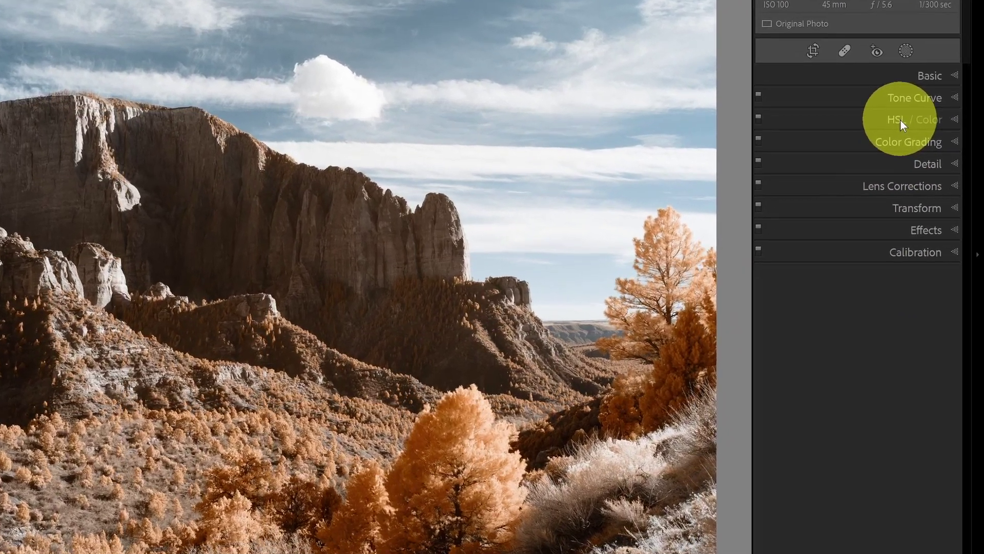
Darken the orange tree to Blue luminance −26 with the HSL targeted adjustment tool, then show Saturation
click(900, 119)
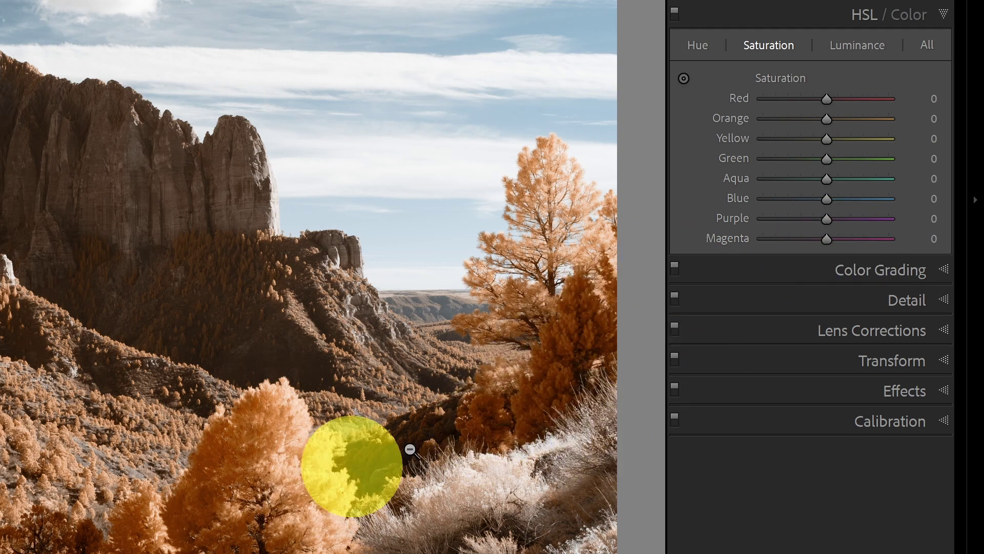
click(865, 48)
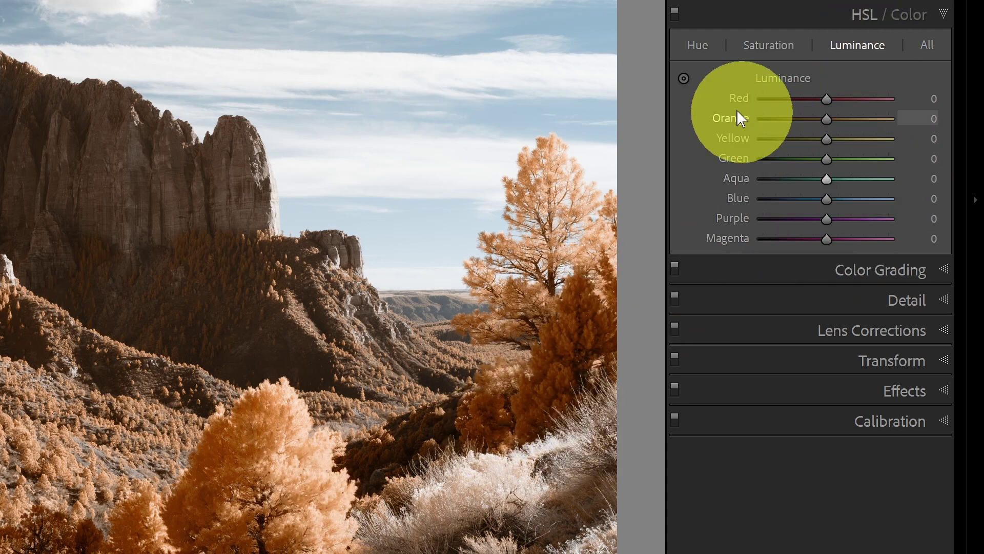
click(683, 77)
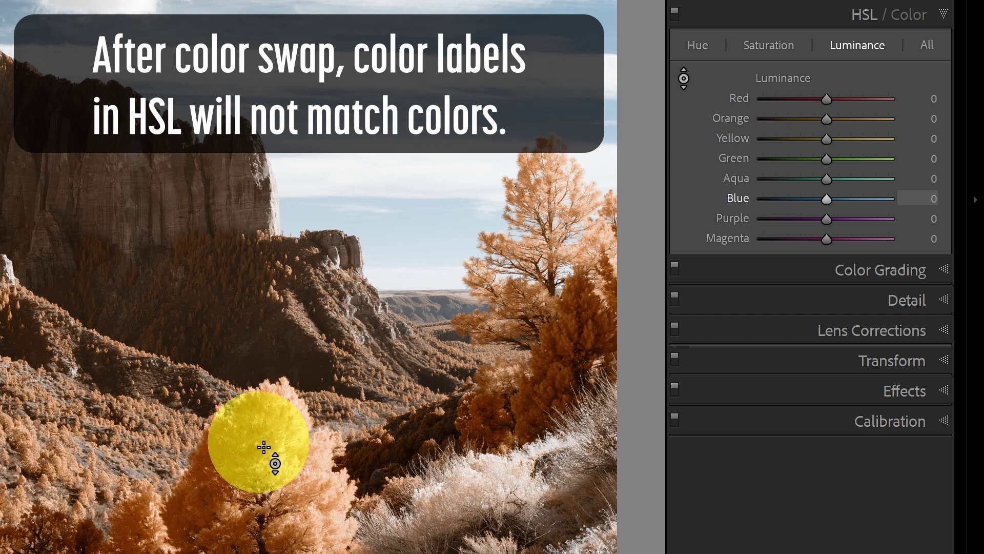
mouse_move(259, 442)
mouse_down()
mouse_move(258, 455)
mouse_move(262, 440)
mouse_up()
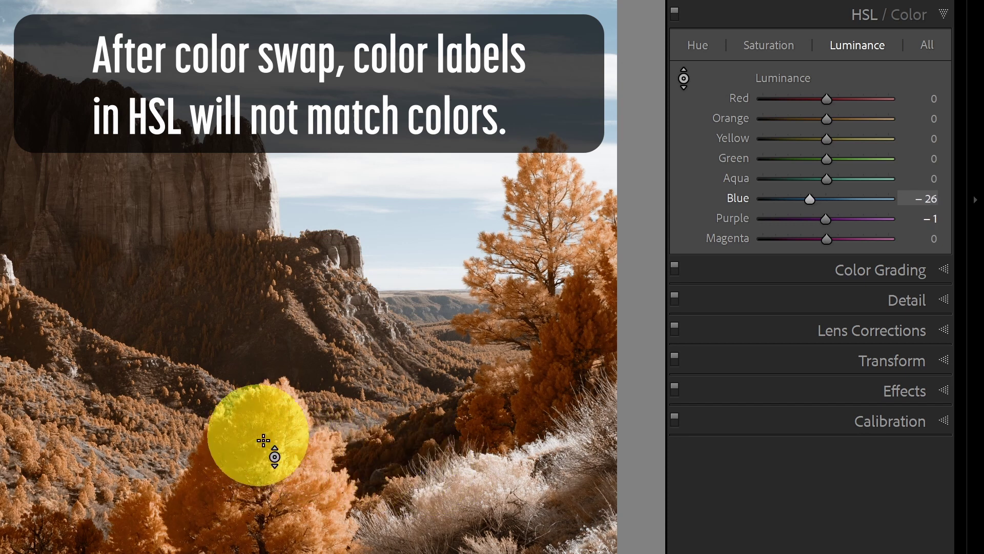
click(780, 47)
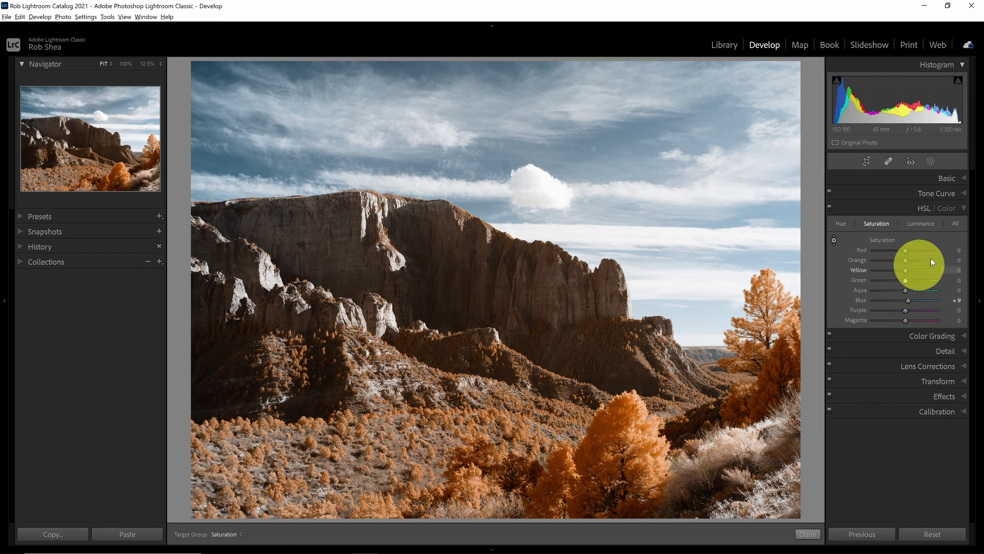
Return from HSL to the Basic panel and create a Select Sky mask
click(927, 208)
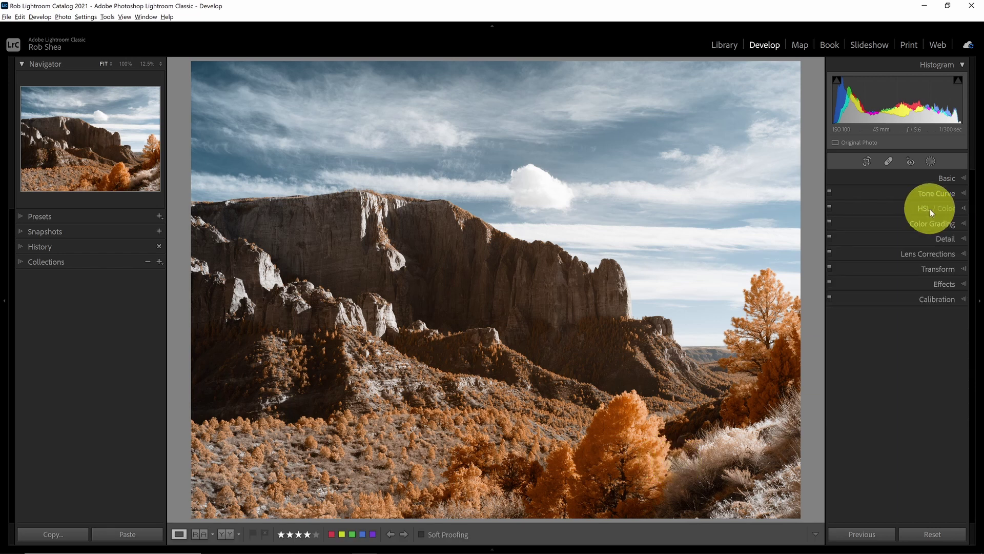
click(942, 180)
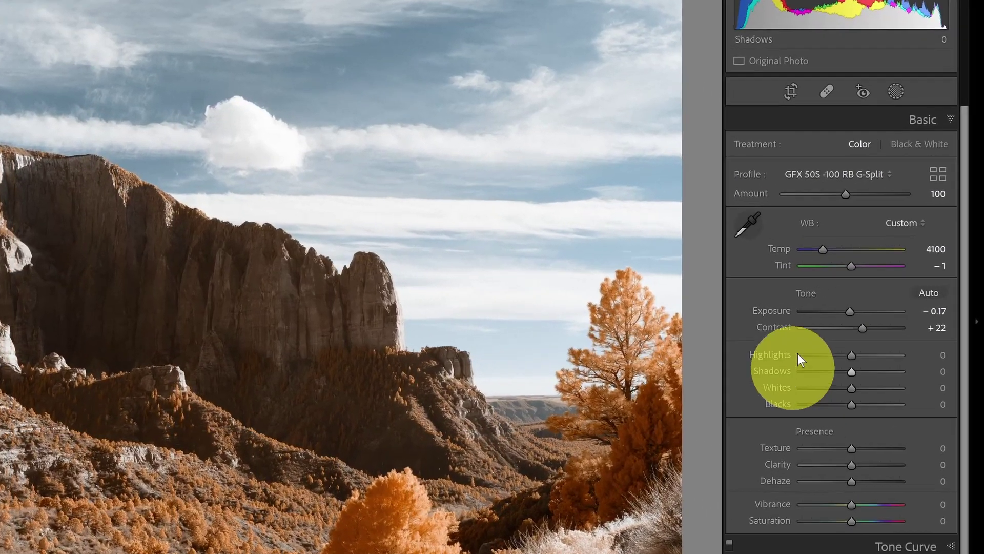
click(895, 93)
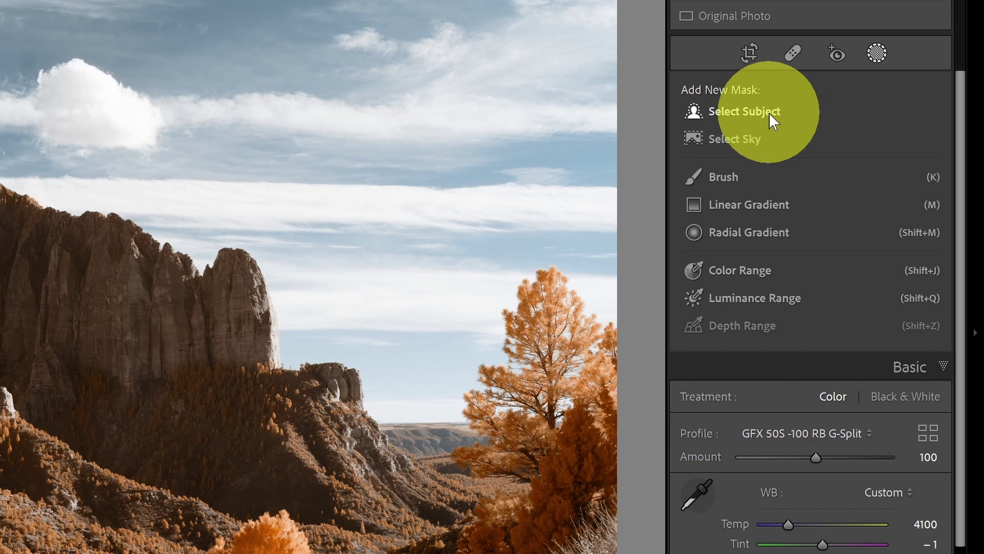
click(749, 141)
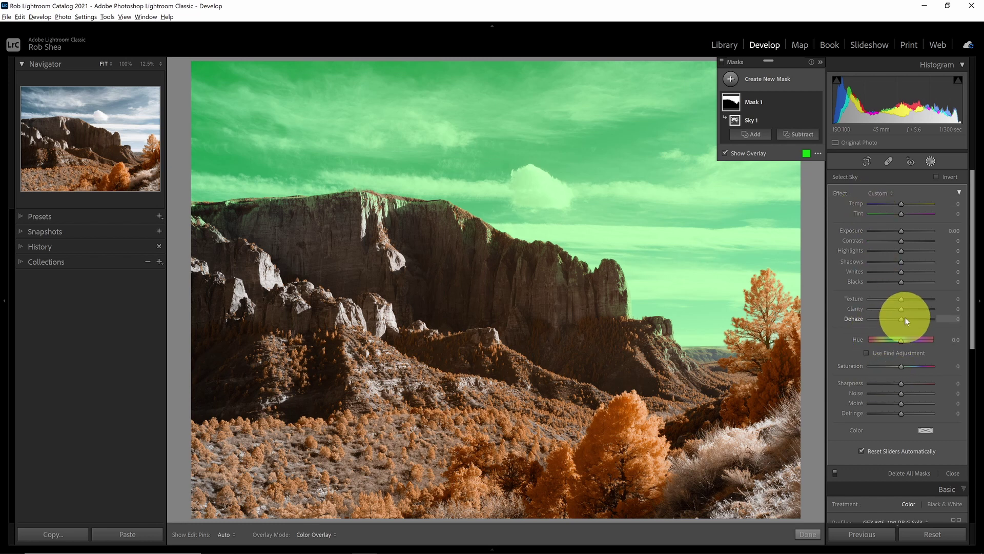
Raise the sky mask's Dehaze to 25 to deepen the clouds and blue
drag(902, 320, 910, 325)
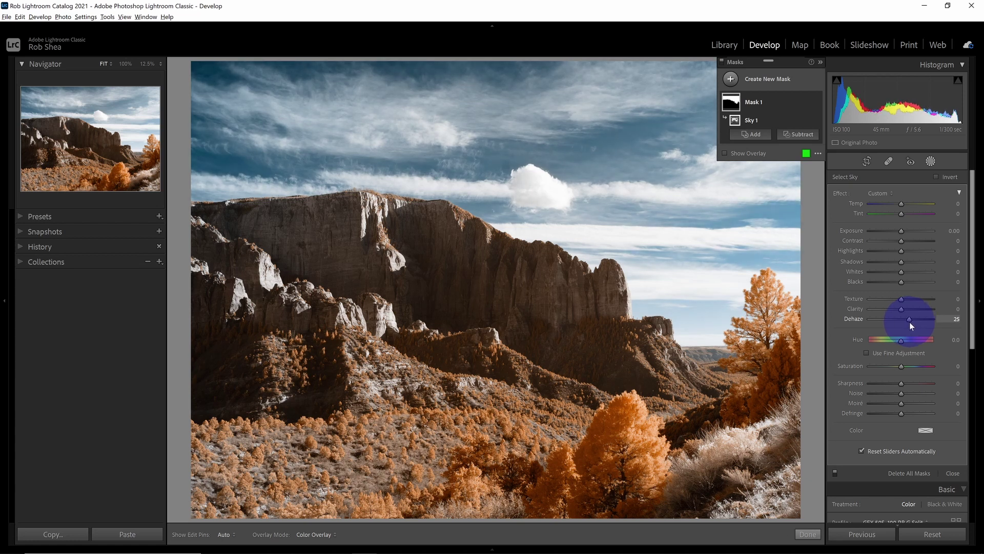
drag(910, 321, 908, 324)
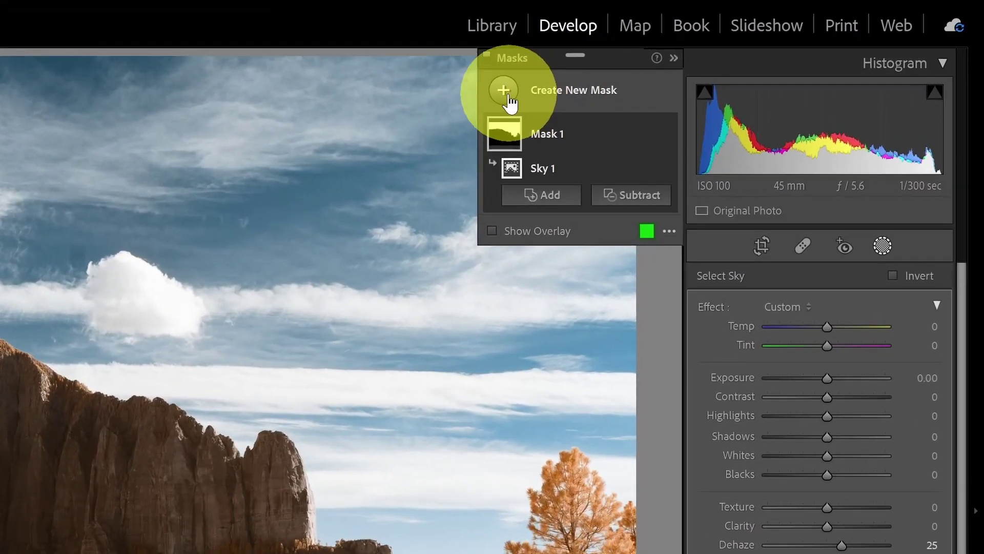
click(567, 88)
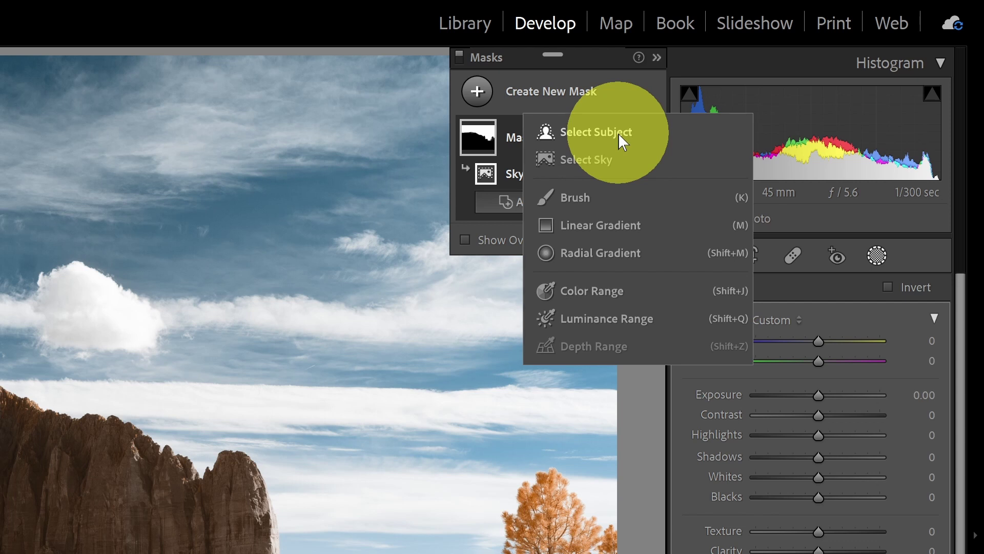
Create a Select Subject mask covering the main cliff face
click(602, 133)
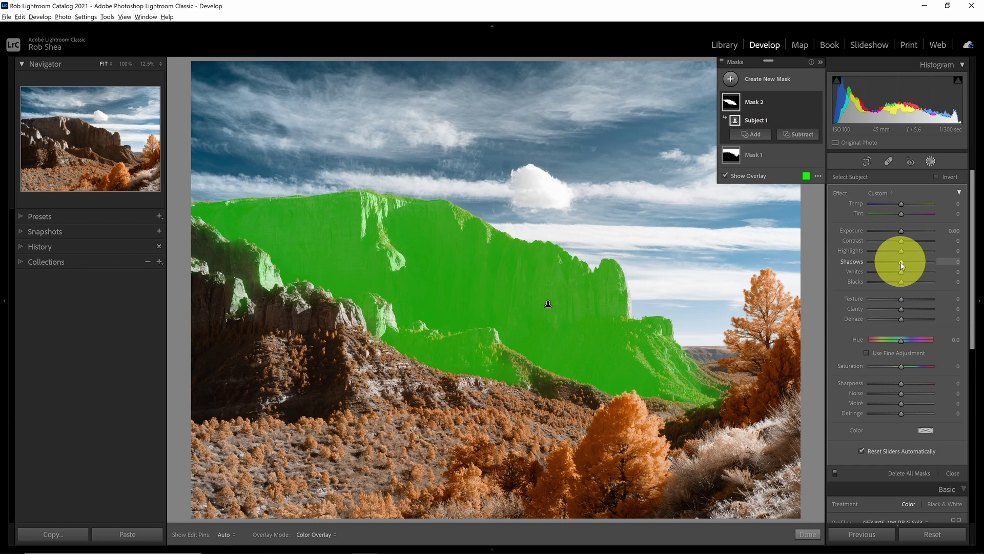
Give the rock-face mask Shadows 61, Clarity 31 and Blacks −25, then close Masking
drag(900, 261, 920, 263)
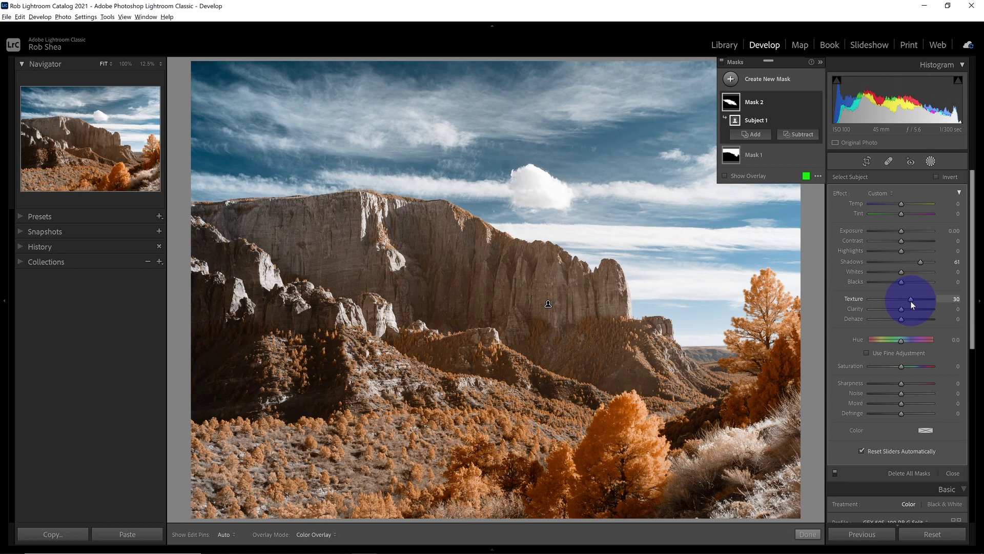
drag(903, 309, 911, 311)
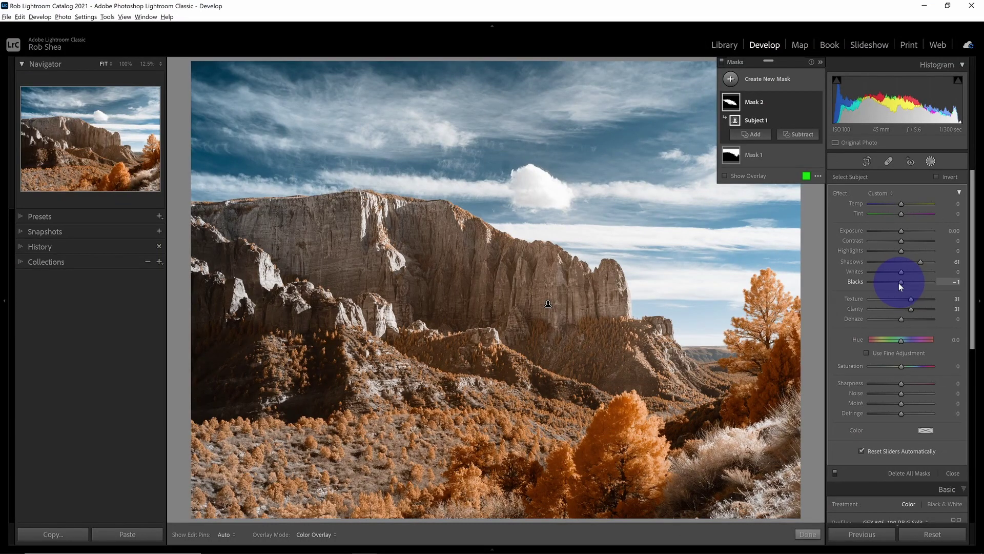
drag(899, 281, 896, 283)
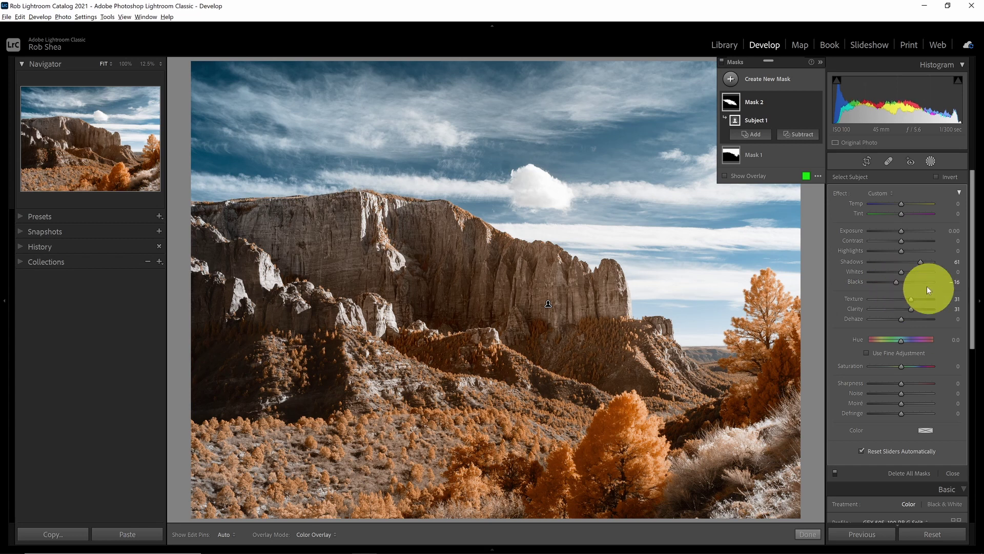
drag(895, 284, 895, 284)
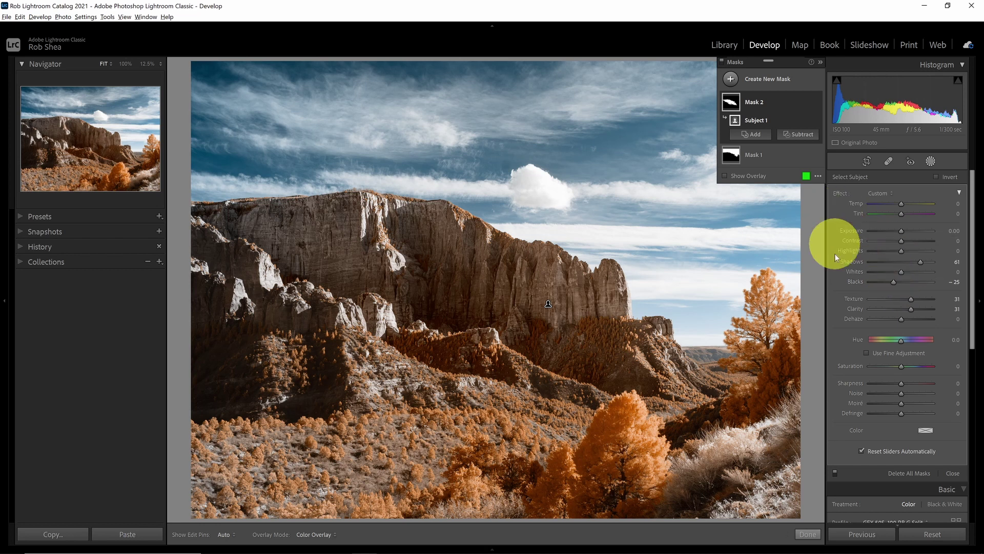
click(807, 531)
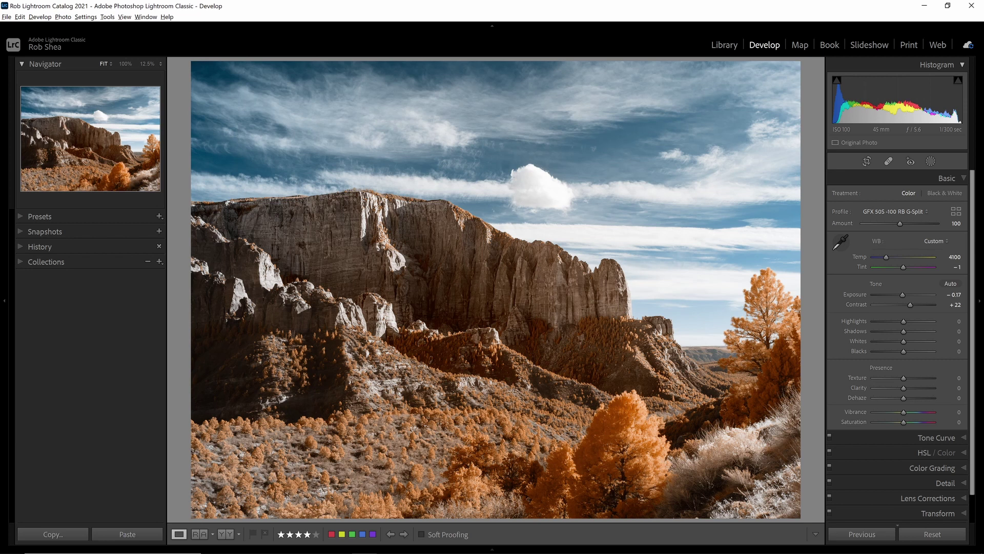
click(149, 64)
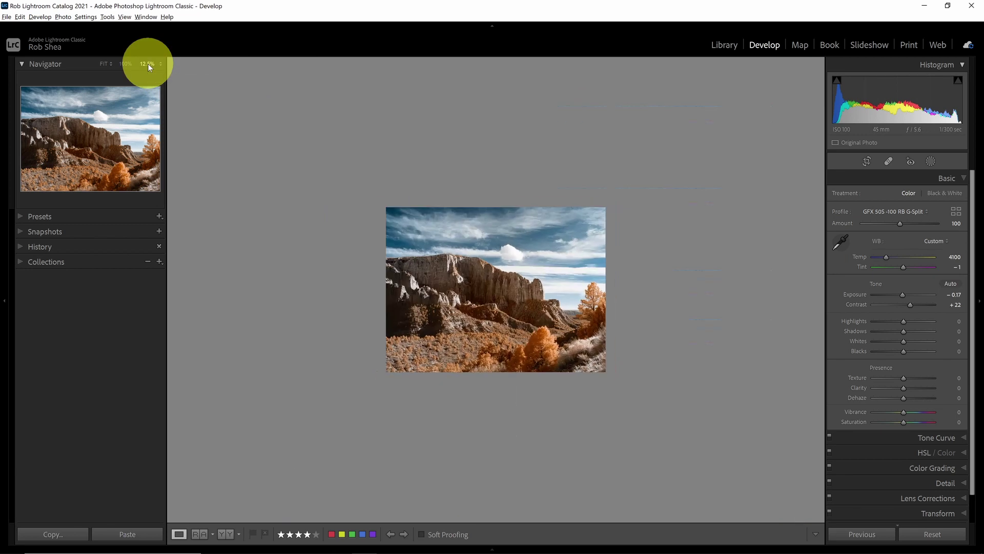
click(161, 64)
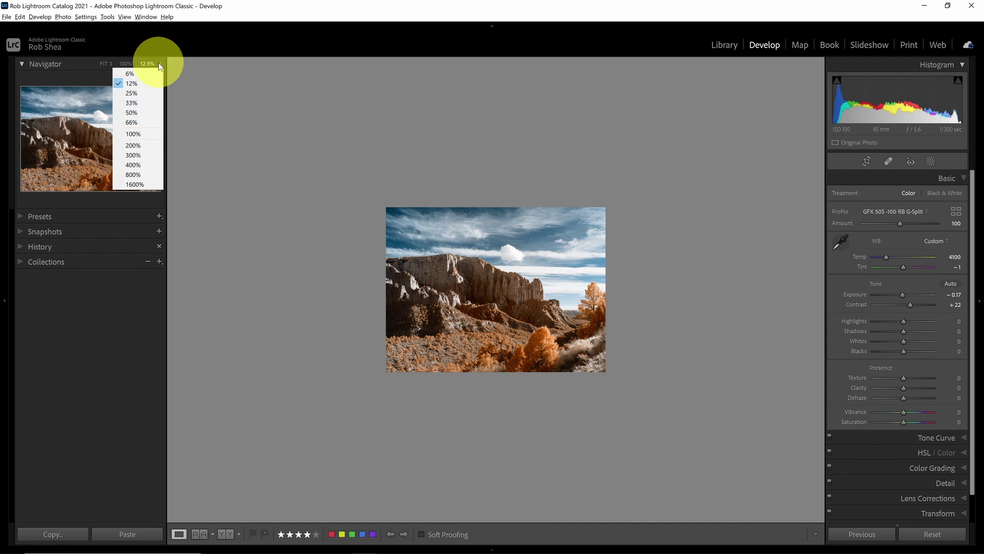
click(150, 93)
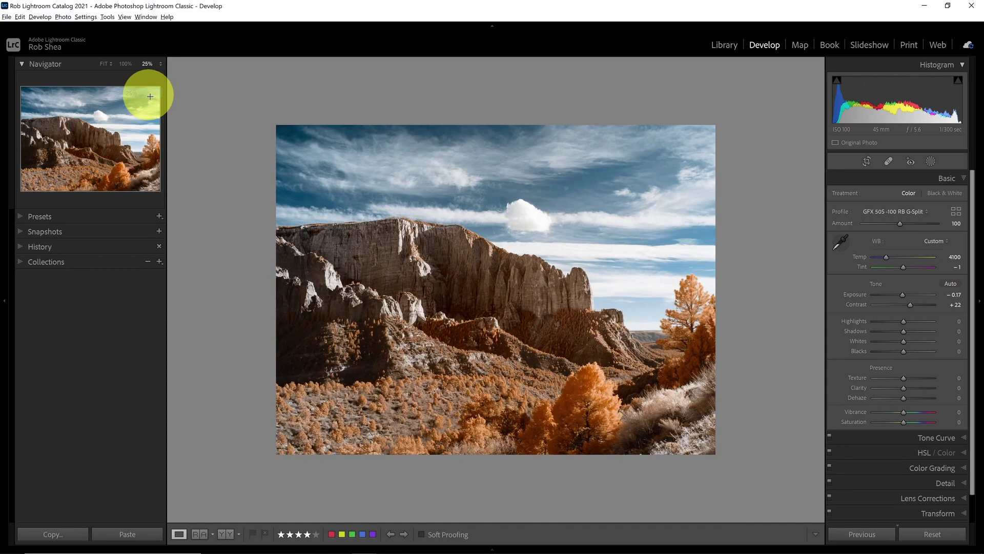
click(160, 64)
click(157, 82)
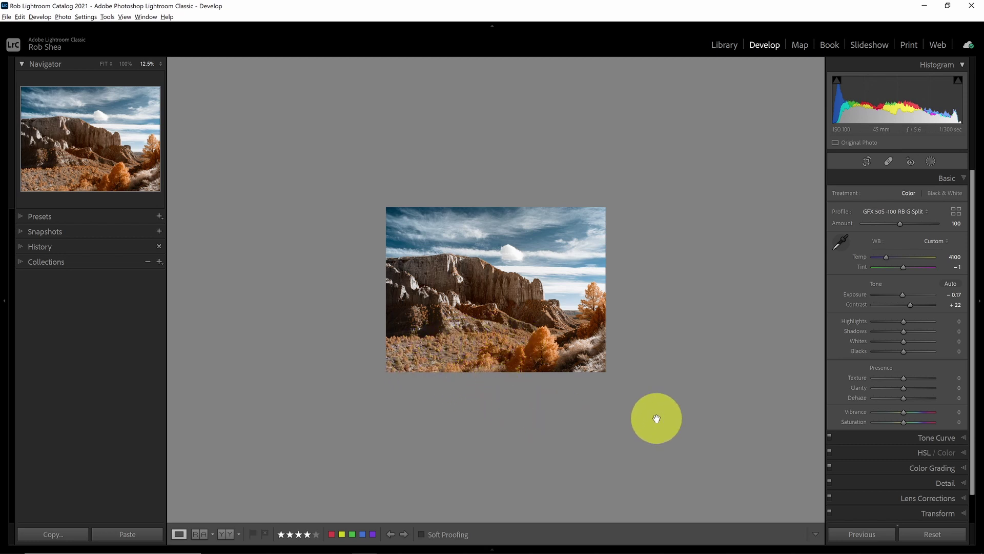
click(105, 64)
Add a linear gradient over the lower-right foreground with Exposure −0.43 and Highlights −100
click(932, 162)
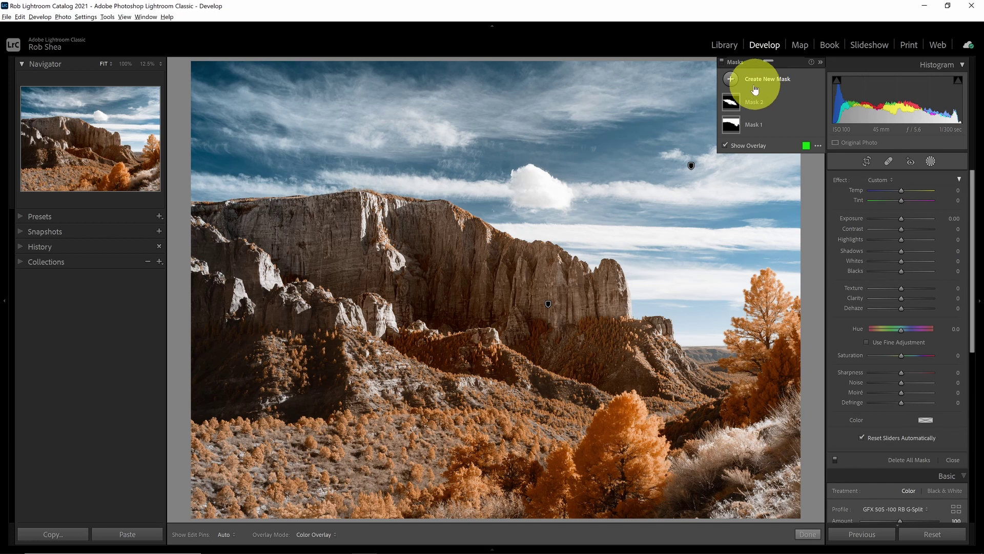
click(732, 80)
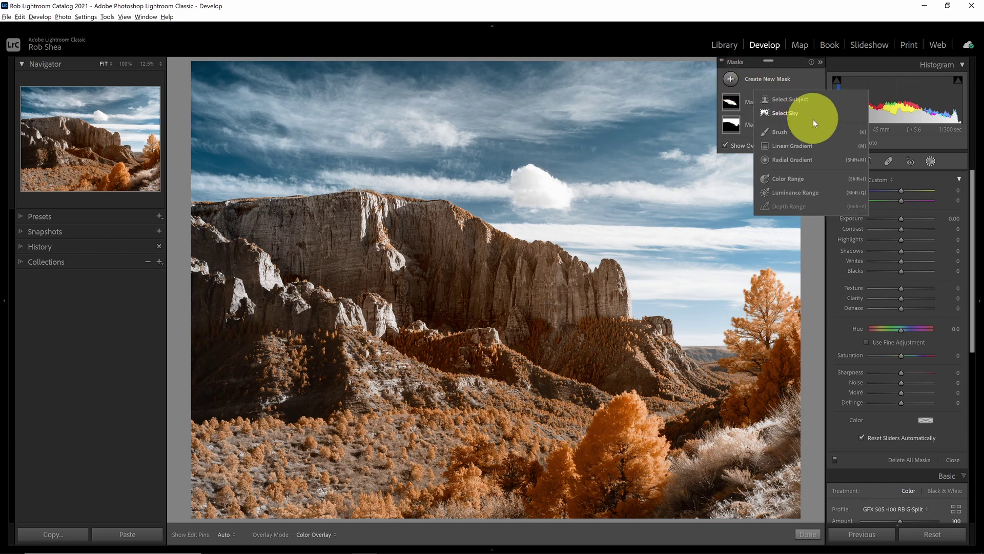
click(801, 146)
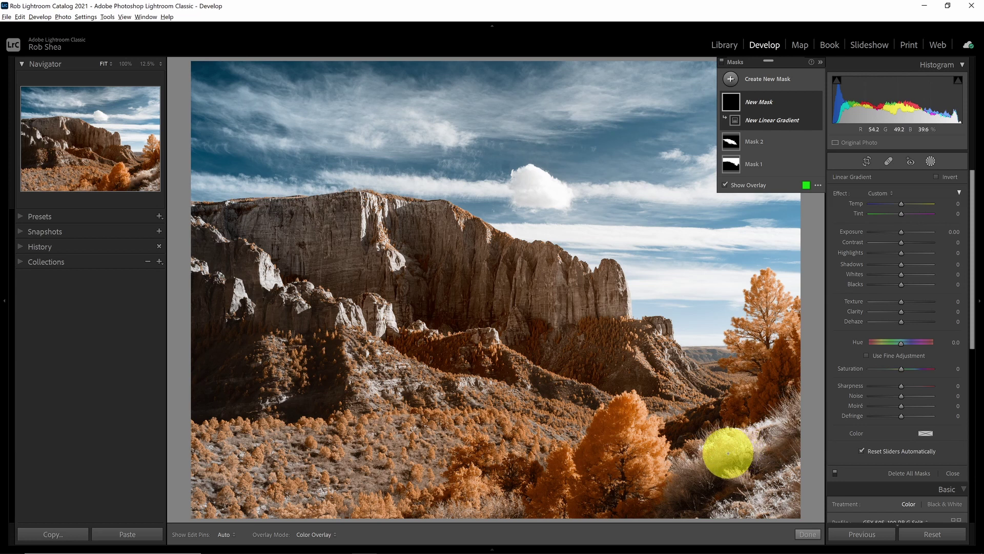
drag(725, 452, 691, 388)
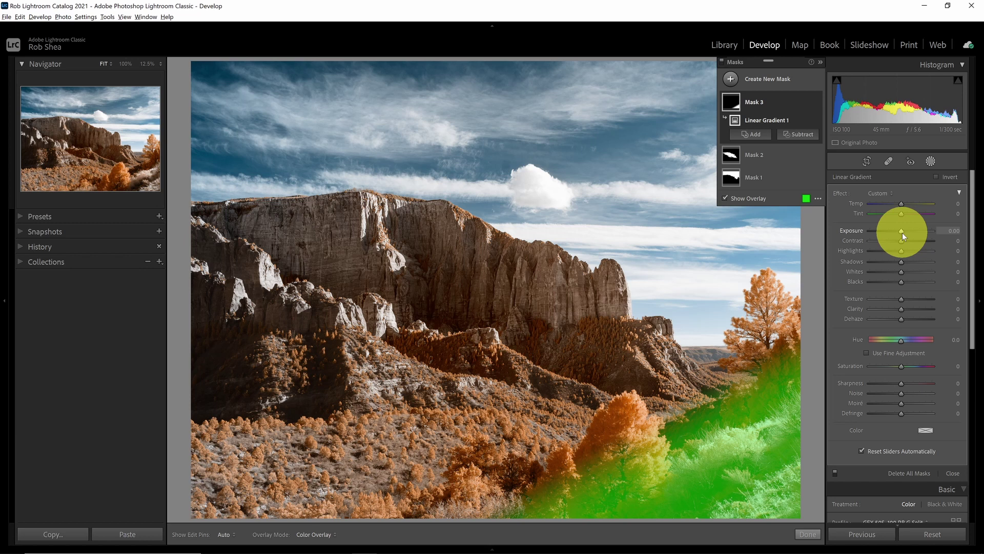
drag(902, 232, 900, 232)
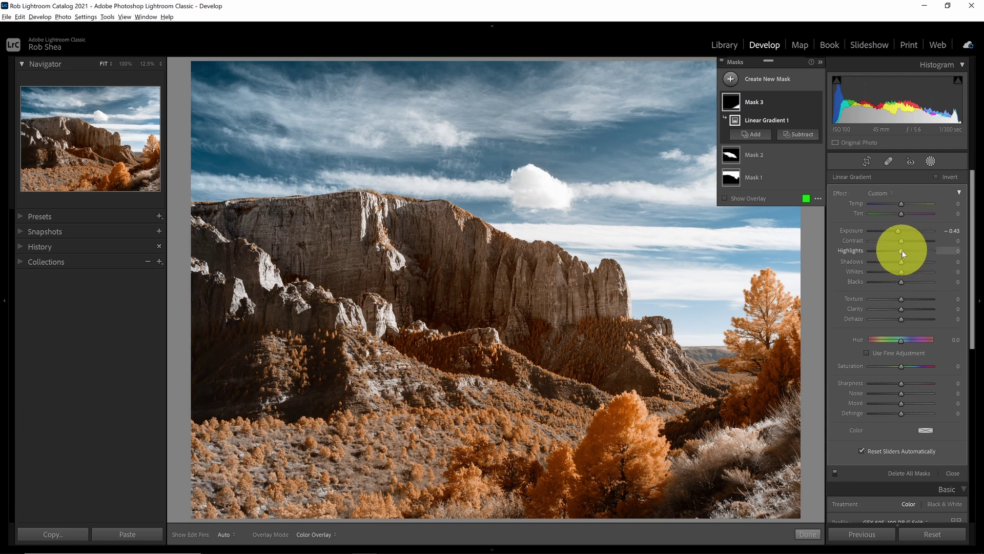
drag(902, 251, 859, 258)
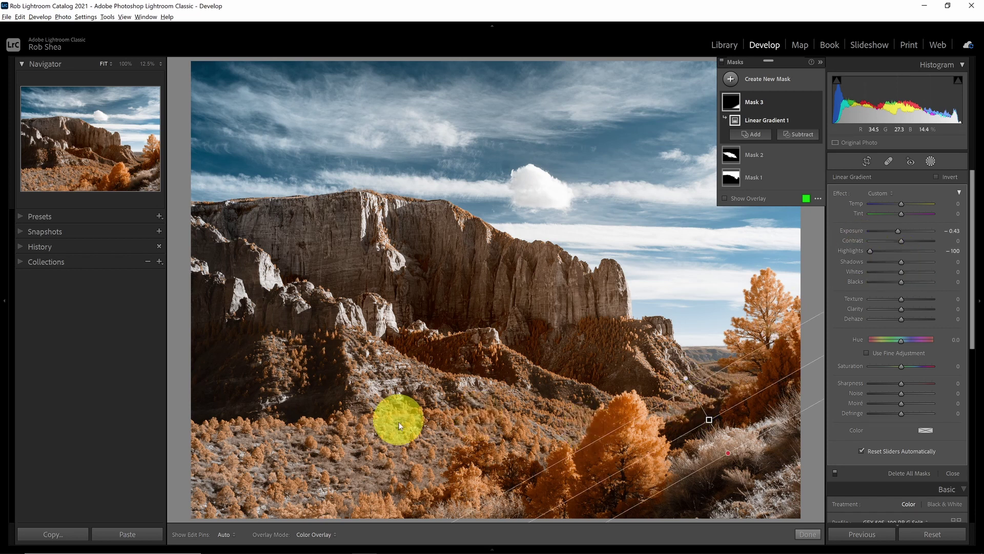
Draw a radial gradient over the lower-left foreground scrub, rotated and reshaped to follow the slope
click(732, 80)
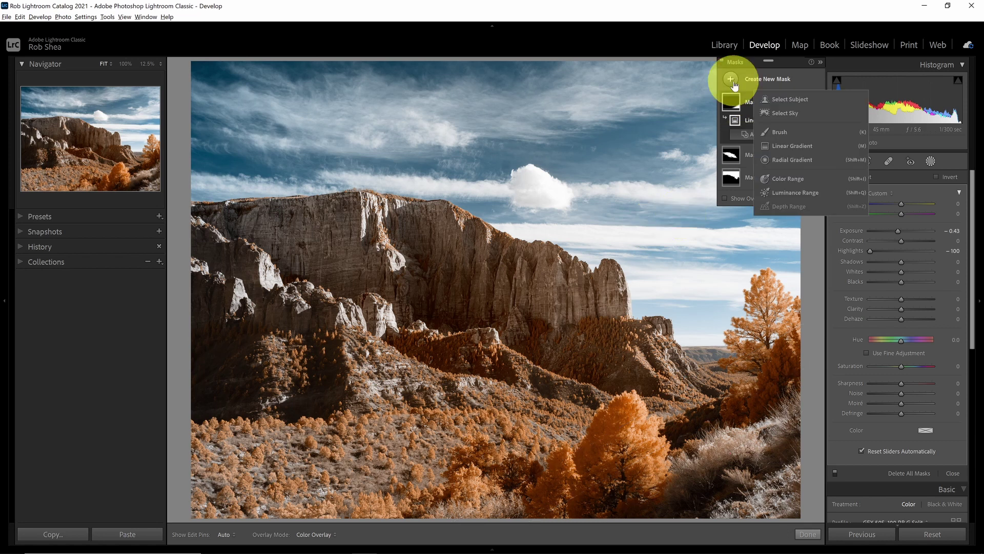
click(792, 160)
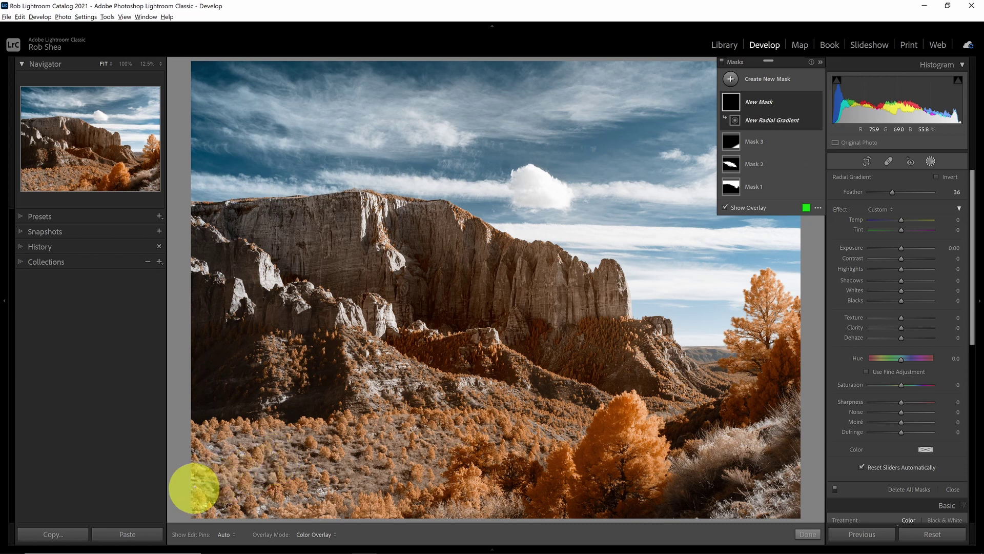
click(279, 490)
drag(280, 491, 576, 410)
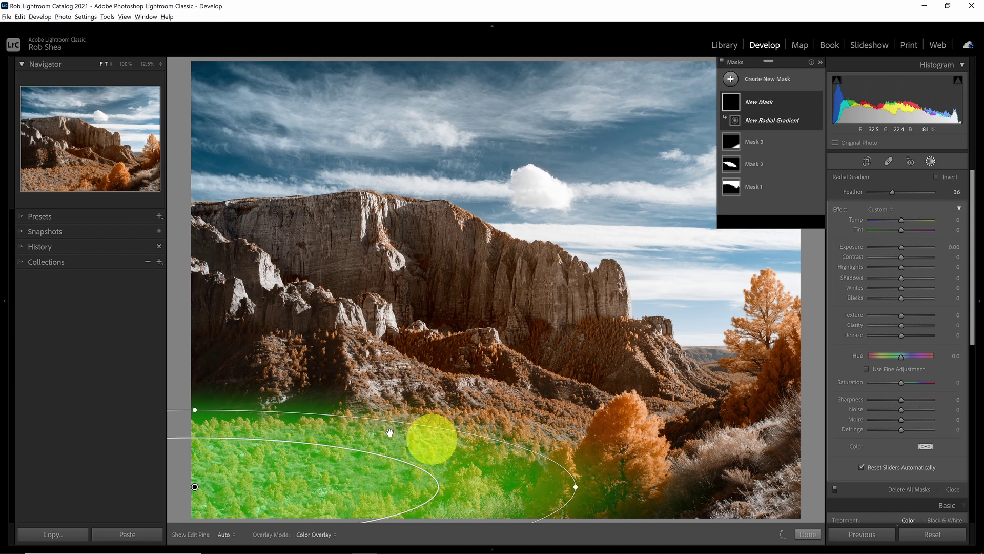
click(160, 63)
click(134, 93)
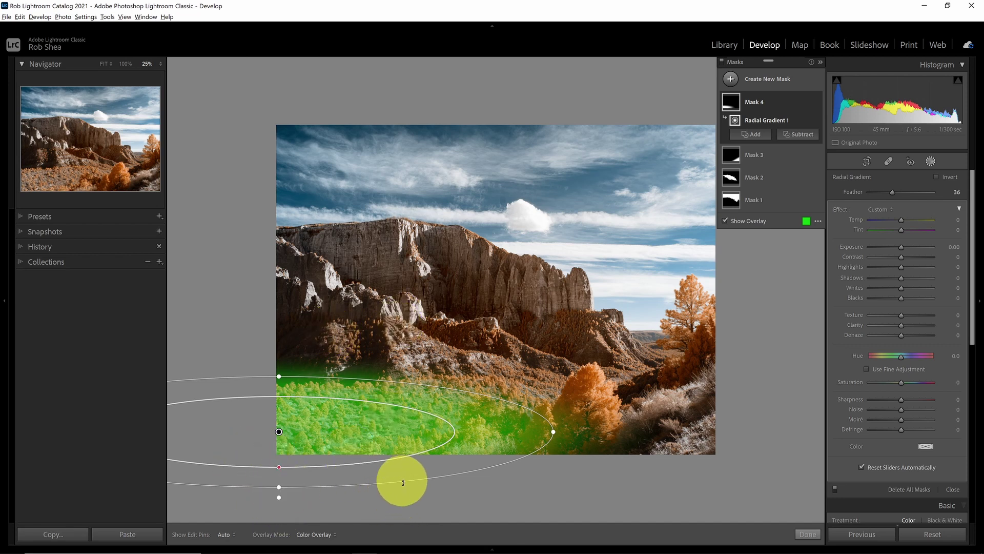
drag(400, 479, 405, 464)
drag(278, 429, 288, 430)
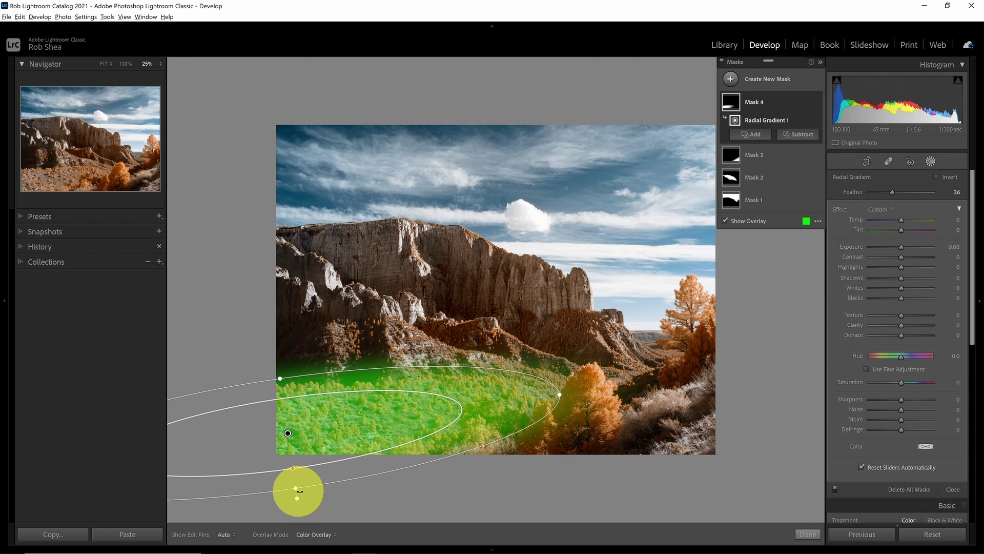
drag(295, 488, 296, 491)
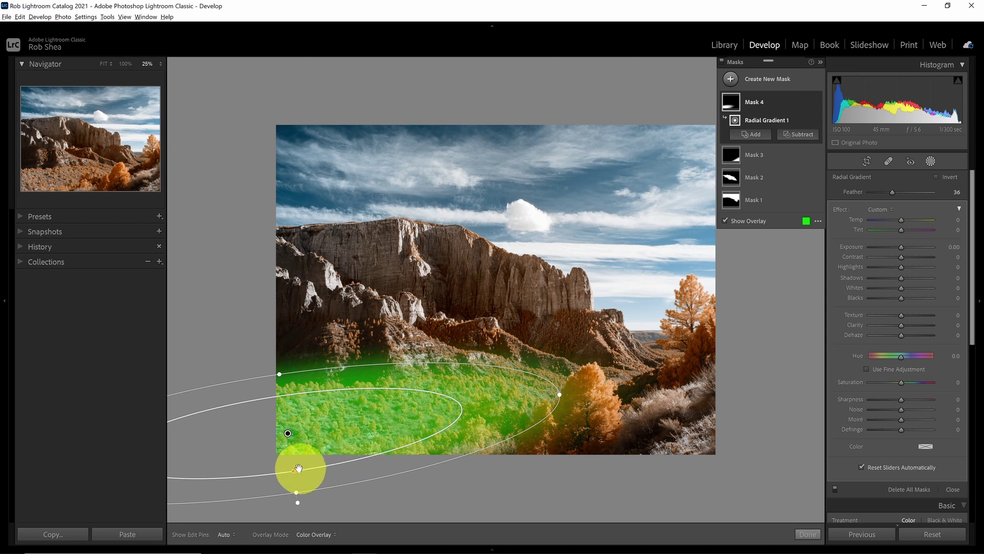
drag(294, 471, 307, 470)
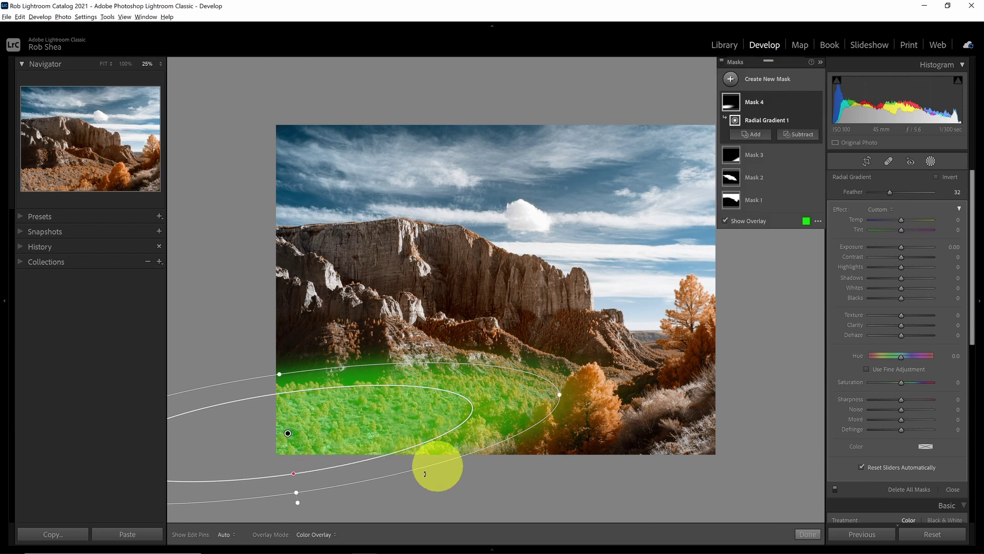
drag(421, 472, 418, 467)
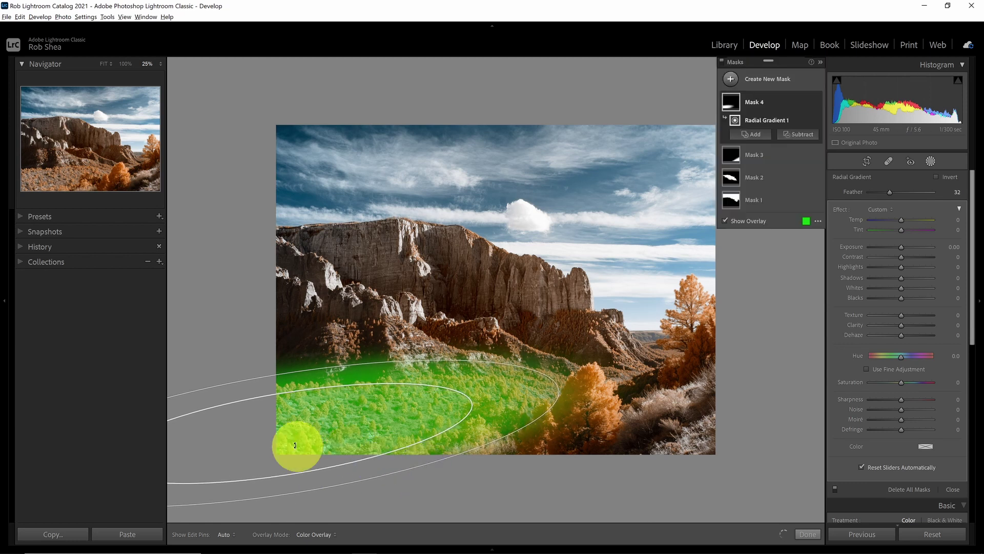
drag(288, 435, 293, 435)
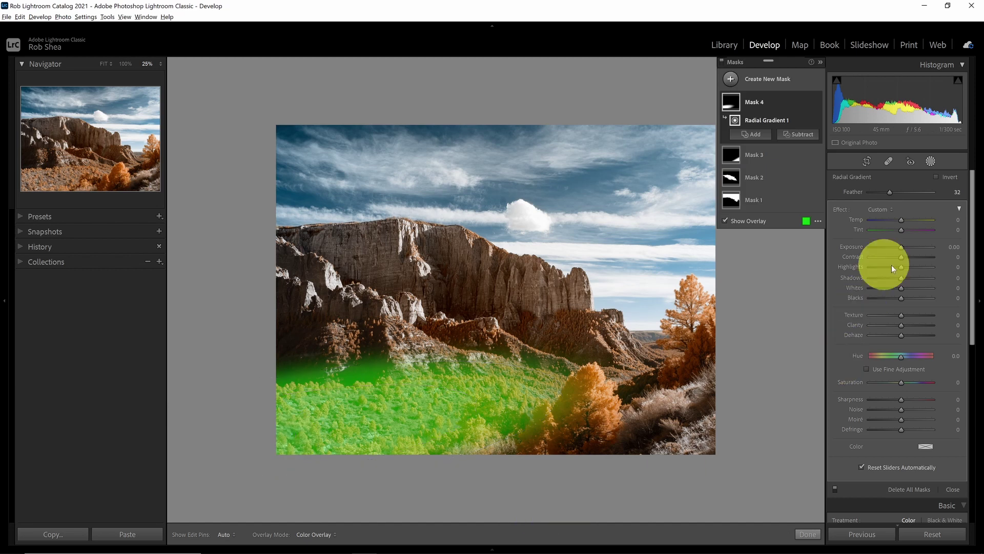
Set the radial mask's Exposure to −0.33 and close Masking
click(948, 247)
key(o)
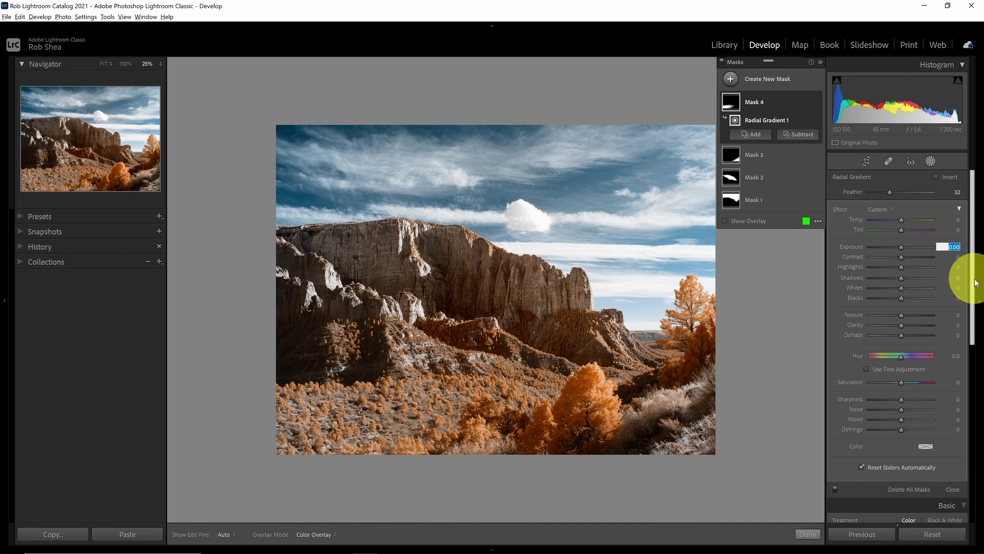
text(-.33)
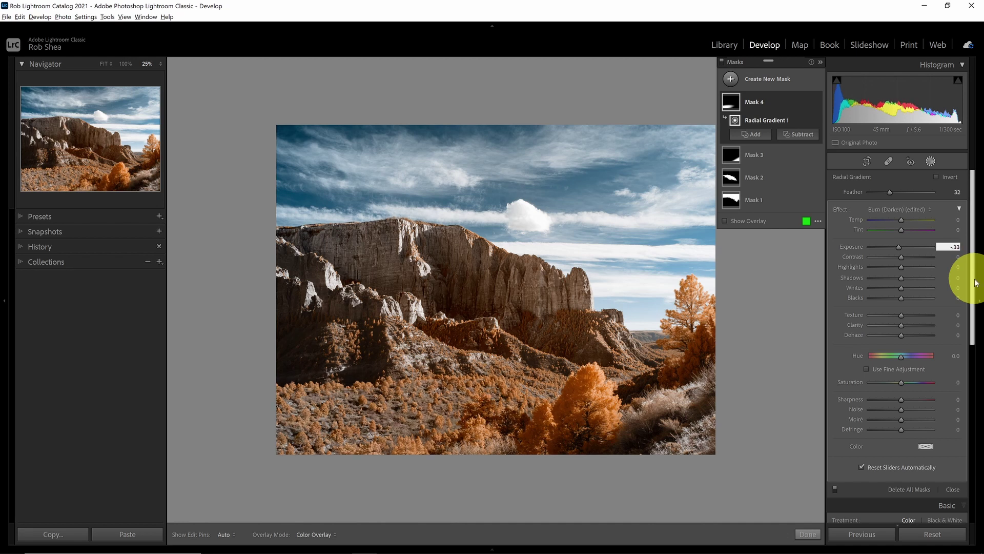
key(Return)
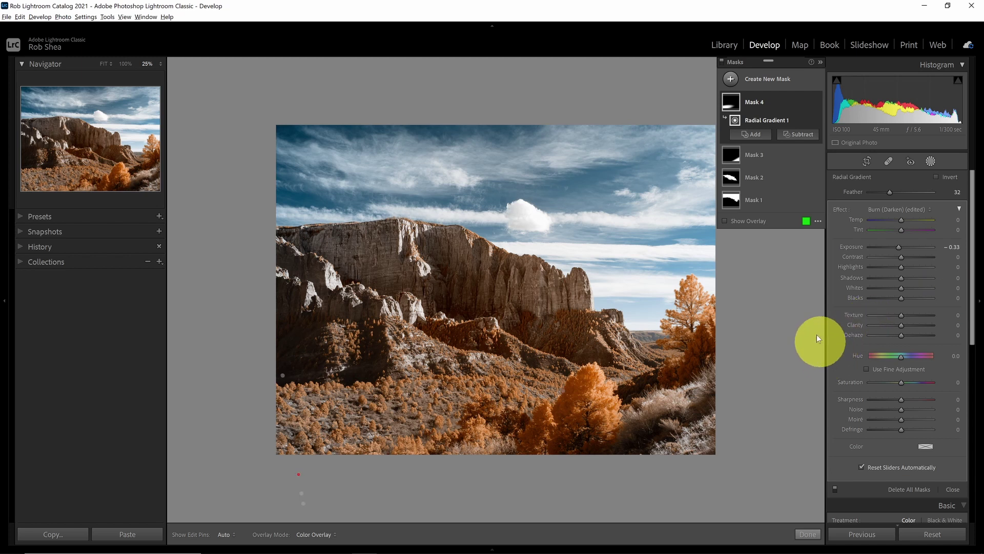
key(shift+w)
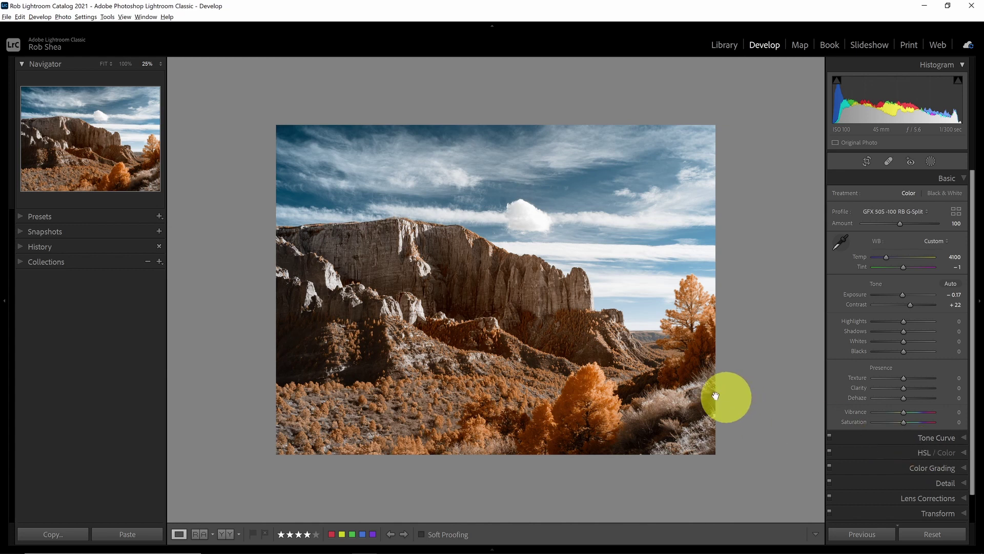
click(931, 162)
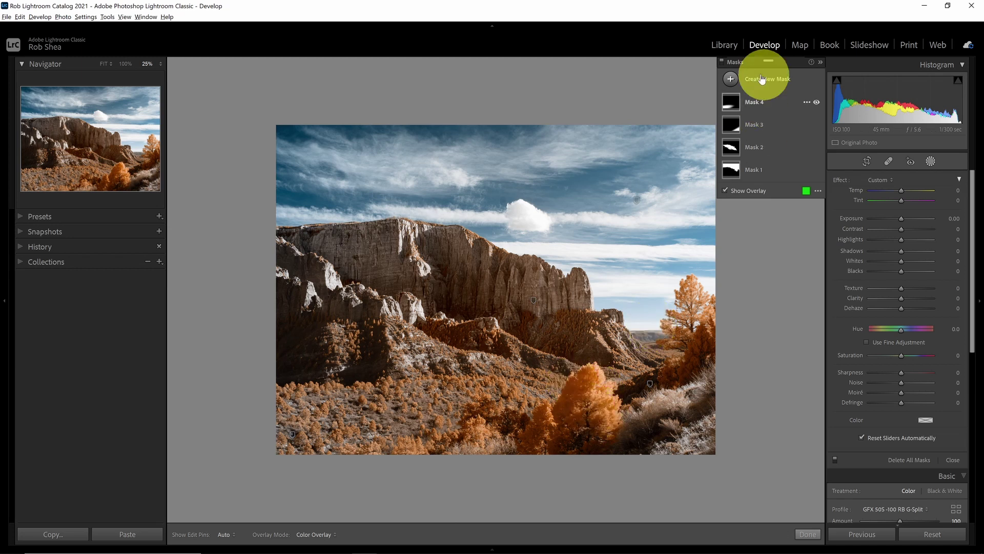
Draw a radial gradient over the bottom-centre orange tree and set its Exposure to −0.33
click(730, 78)
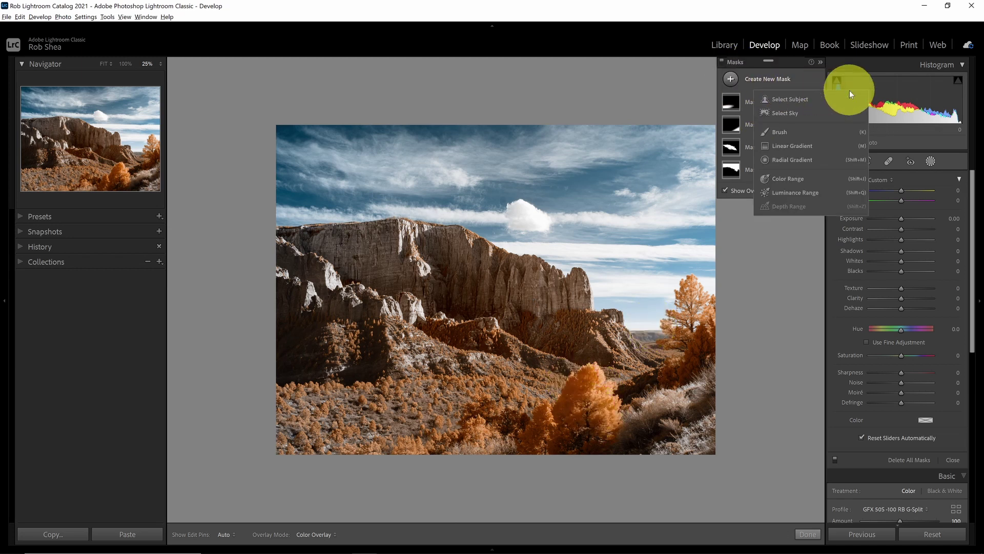
click(795, 160)
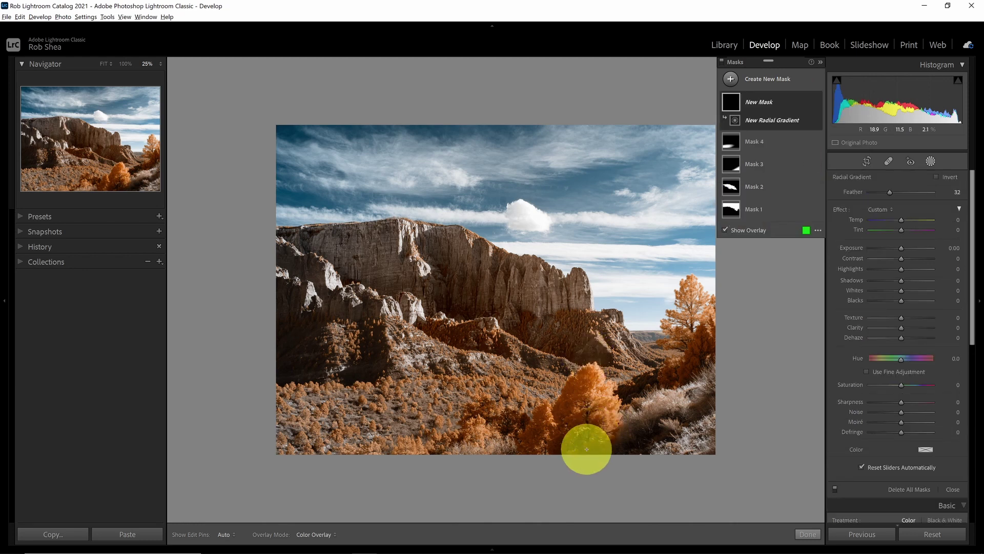
drag(585, 447, 629, 365)
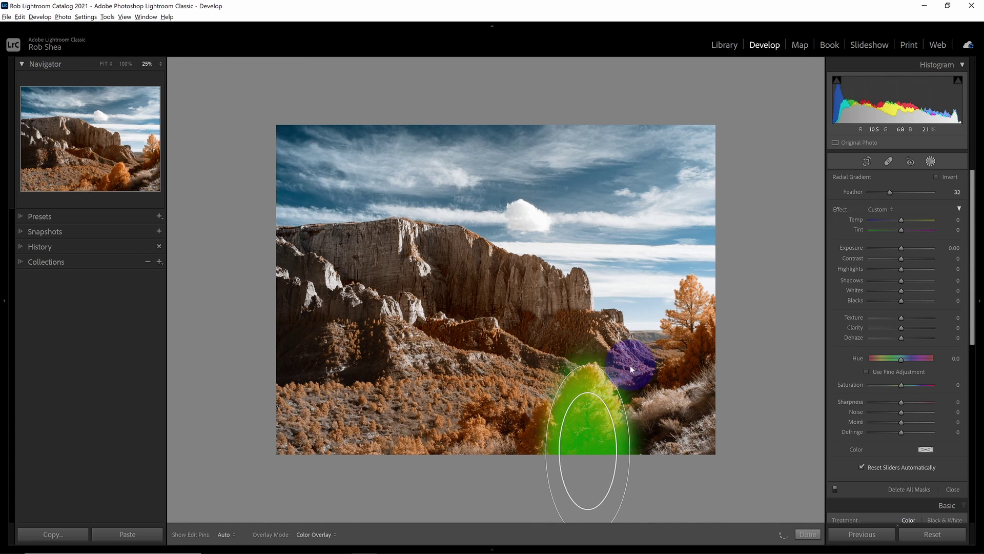
click(952, 246)
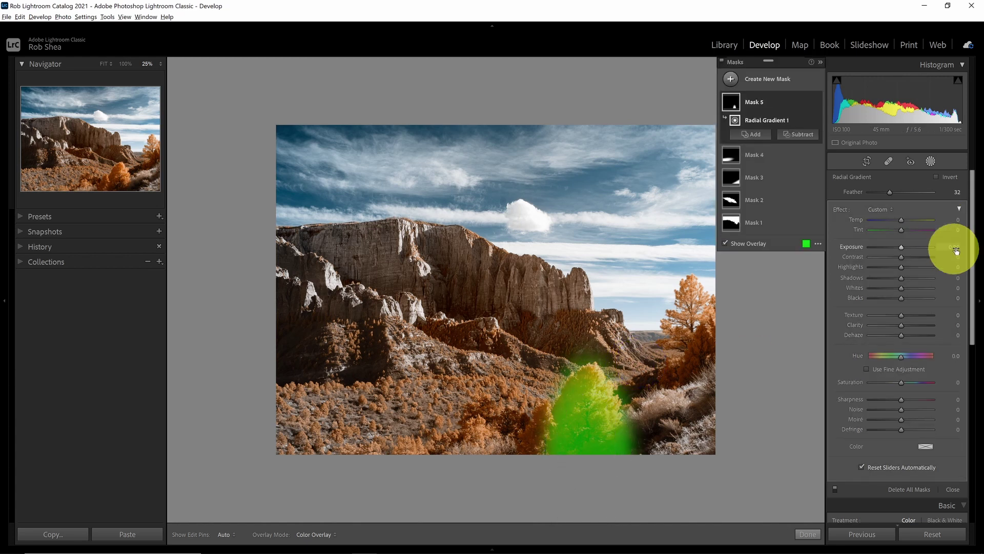
text(-.3)
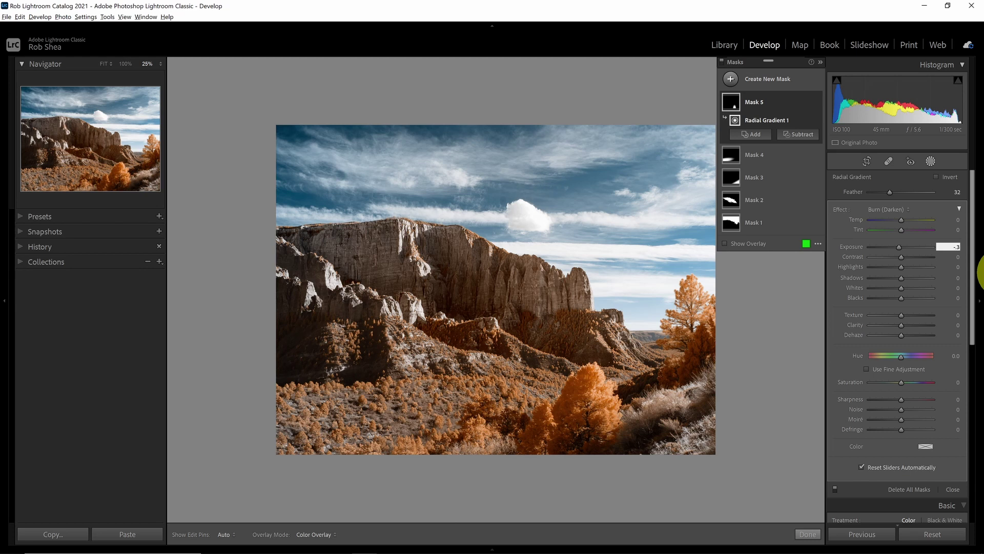
text(3)
key(Return)
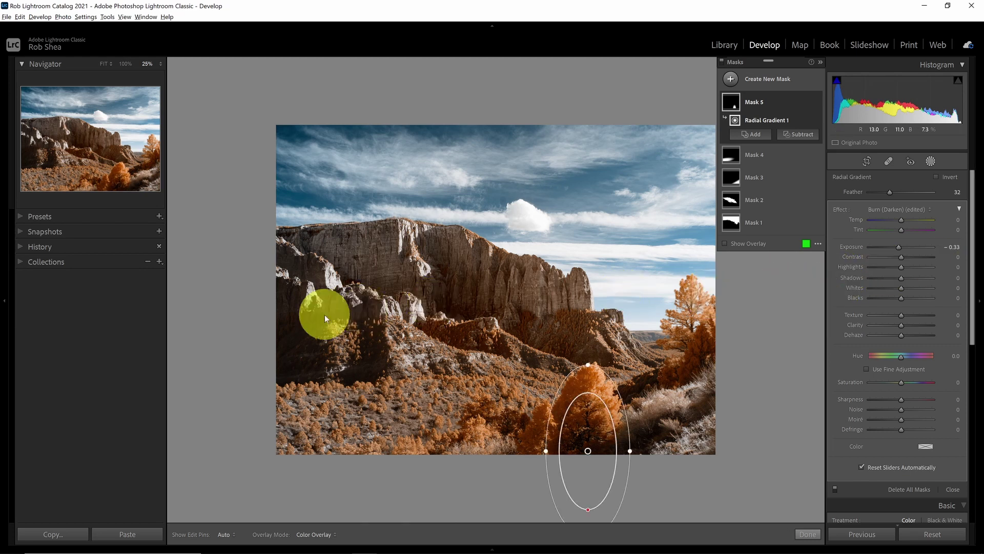
Add a radial gradient mask, rotating and shifting it over the shadowed left-side rocks
click(731, 79)
click(789, 161)
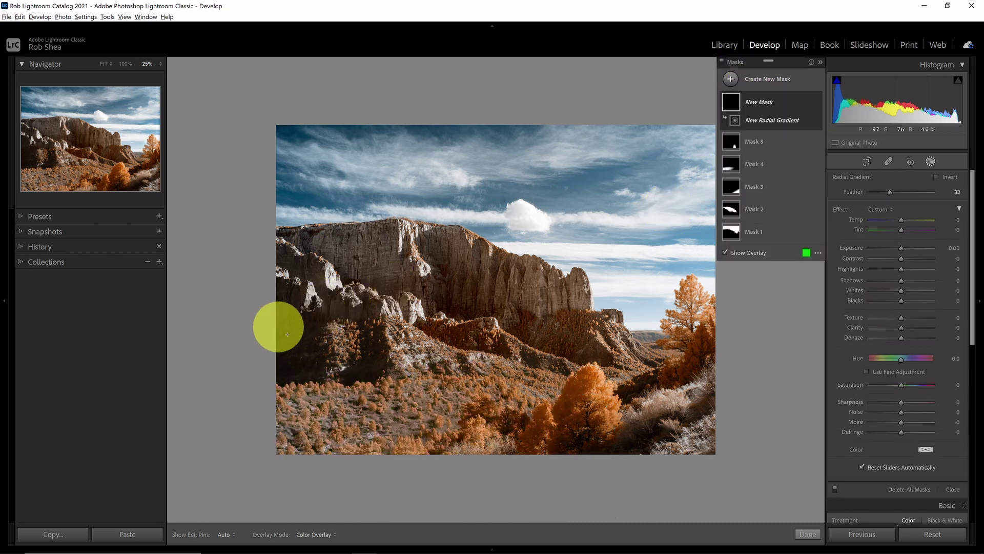
drag(288, 334, 450, 384)
drag(422, 351, 421, 380)
mouse_move(307, 336)
mouse_down()
mouse_move(279, 328)
mouse_move(299, 325)
mouse_up()
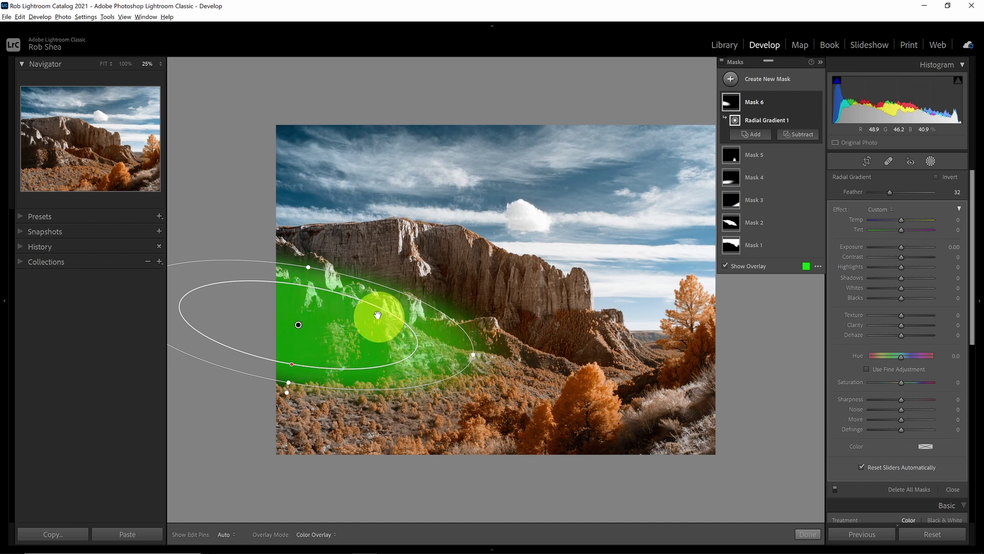
Set the left-side radial gradient's Exposure to -0.33
click(947, 247)
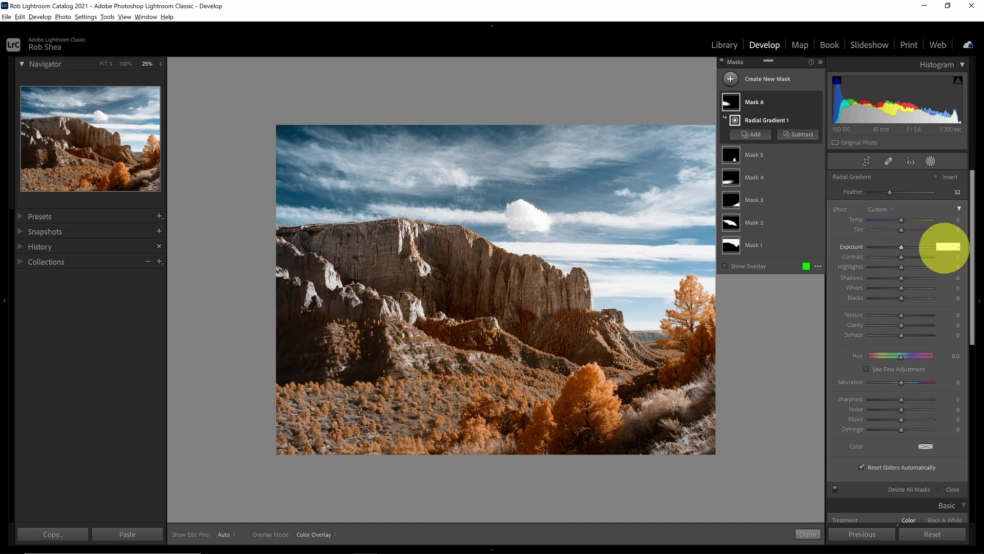
text(-0.33)
key(Return)
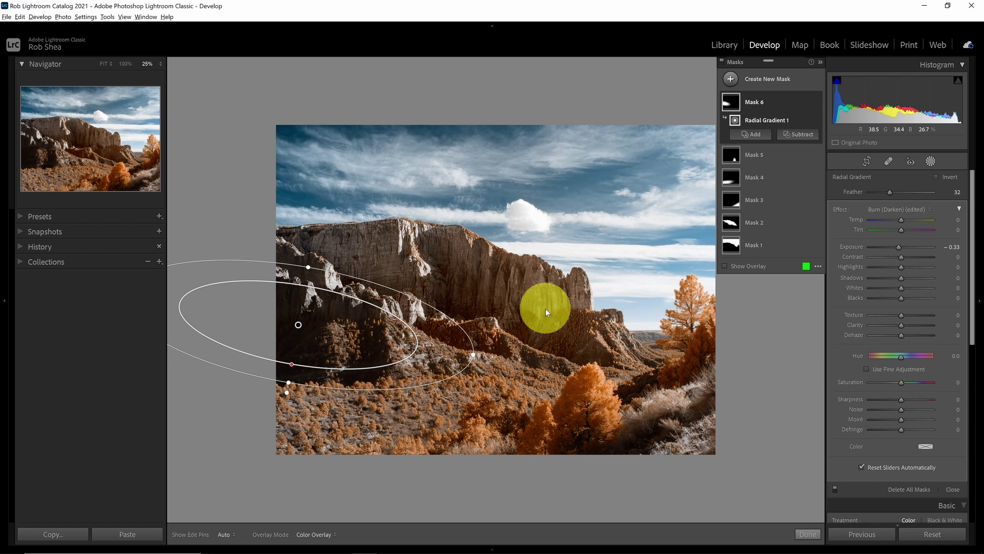
click(755, 225)
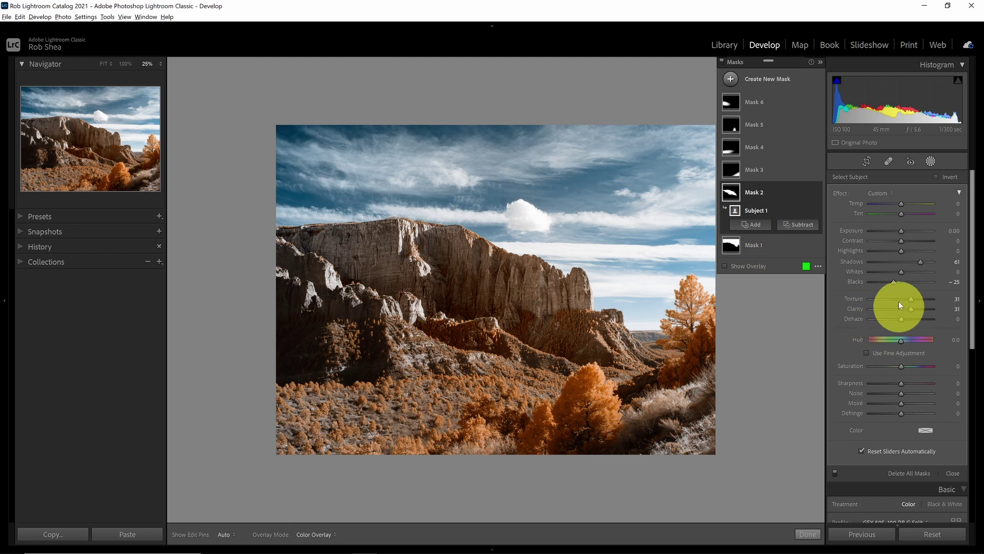
Drop the rock-face subject mask's Blacks to -50 and exit masking with Done
drag(893, 282, 891, 282)
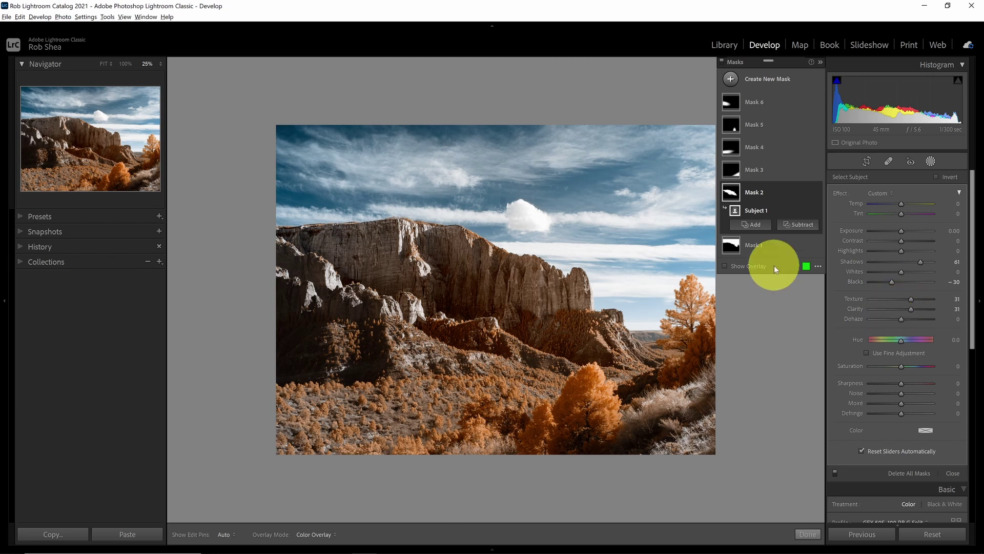
click(806, 533)
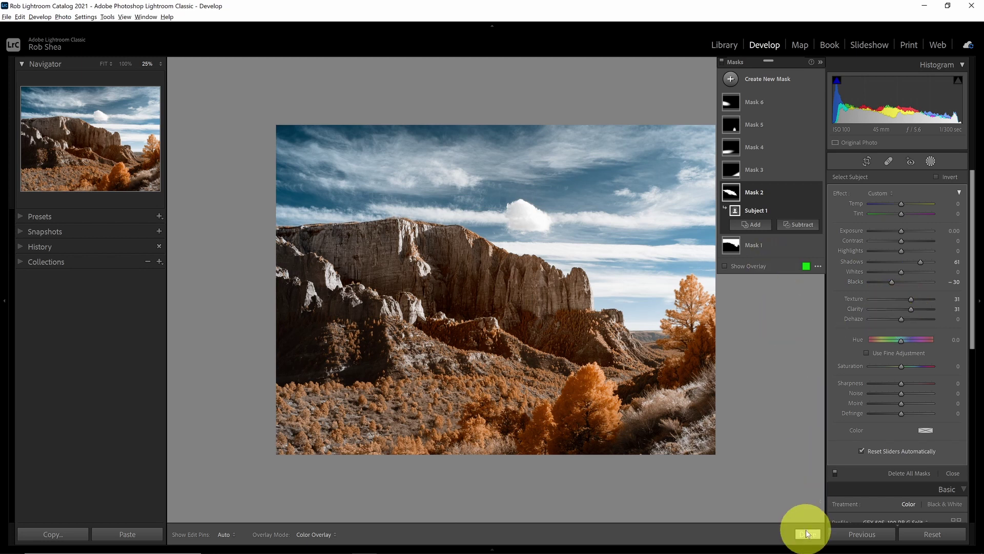
Zoom to 12.5%, then Fit, and show a side-by-side Before/After view with panels hidden
click(161, 64)
click(152, 84)
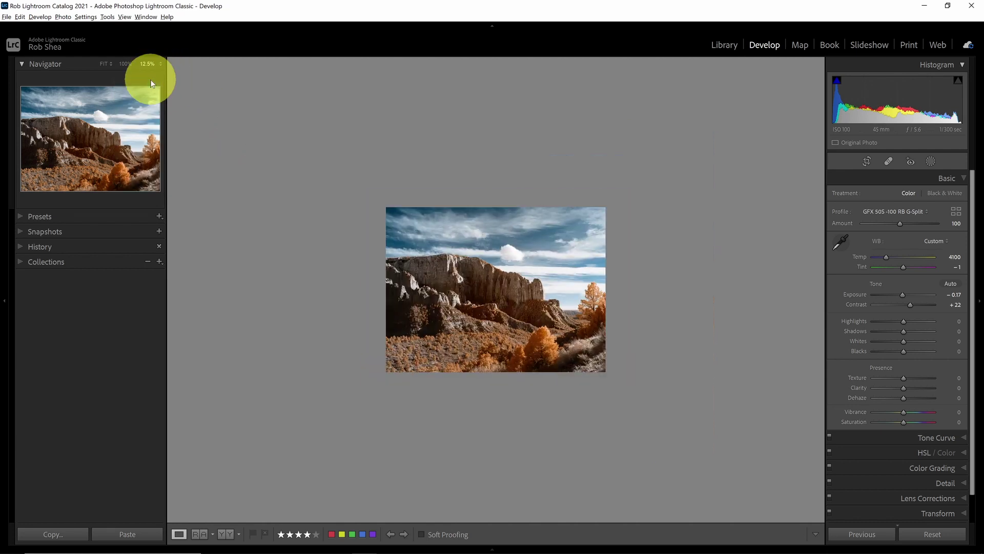
click(104, 65)
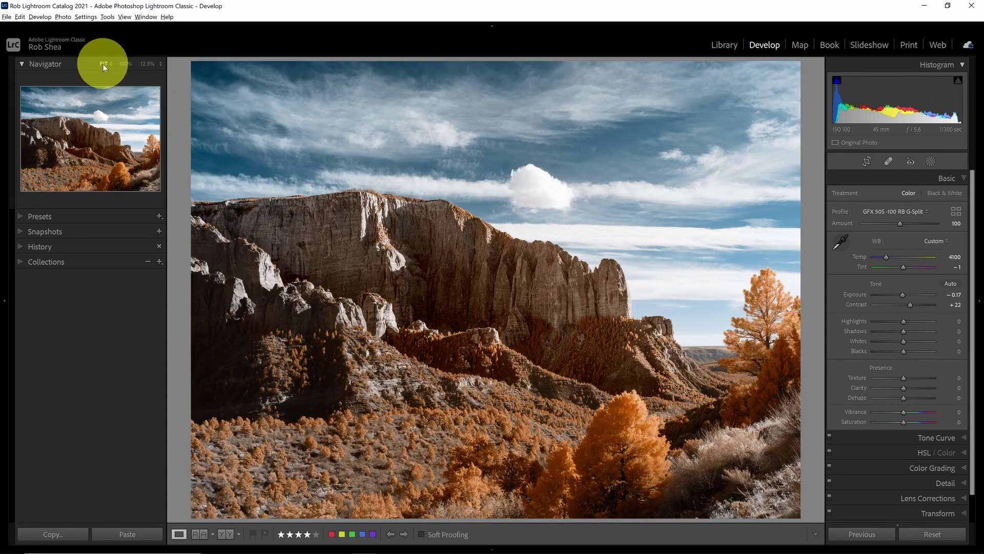
click(225, 534)
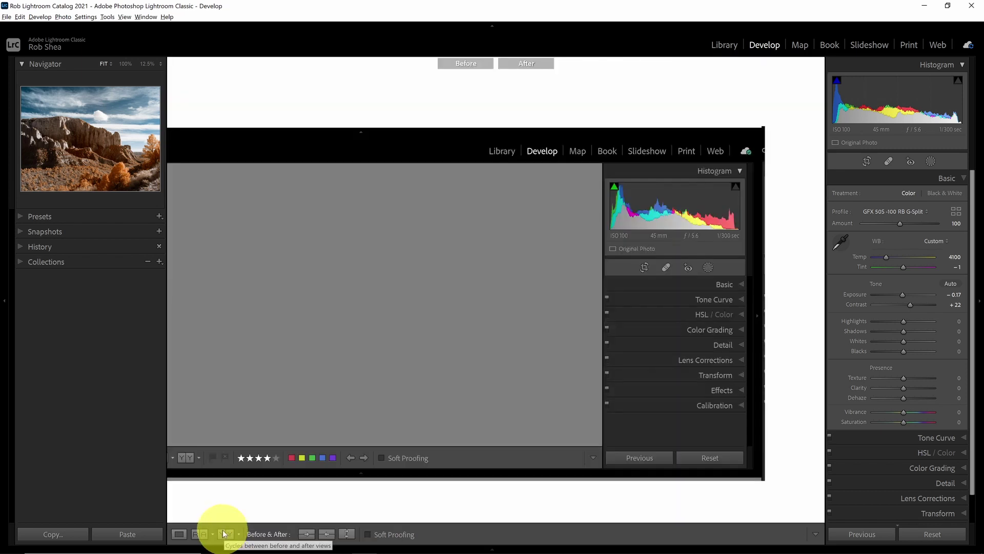
key(Tab)
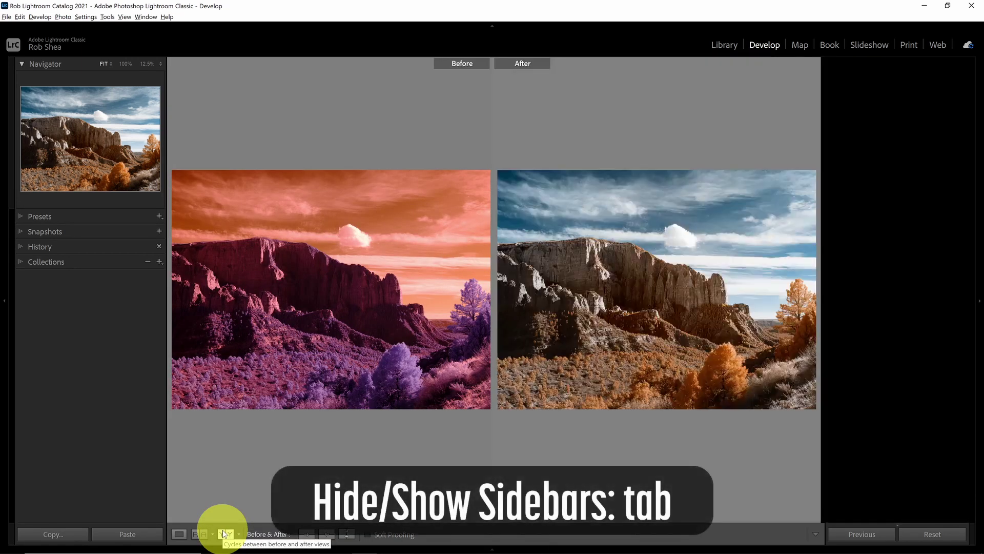